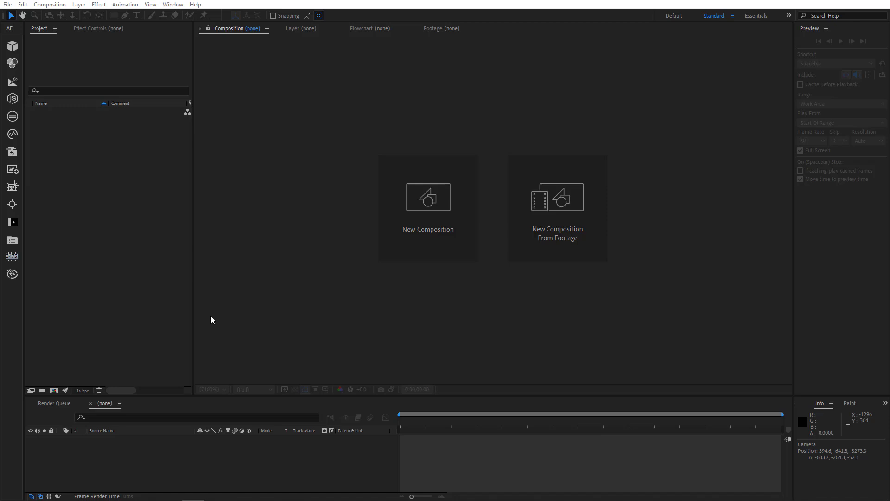
Open the Face 3D extension from Window > Extensions and dock its panel on the right
left_click(173, 6)
mouse_move(299, 43)
left_click(356, 40)
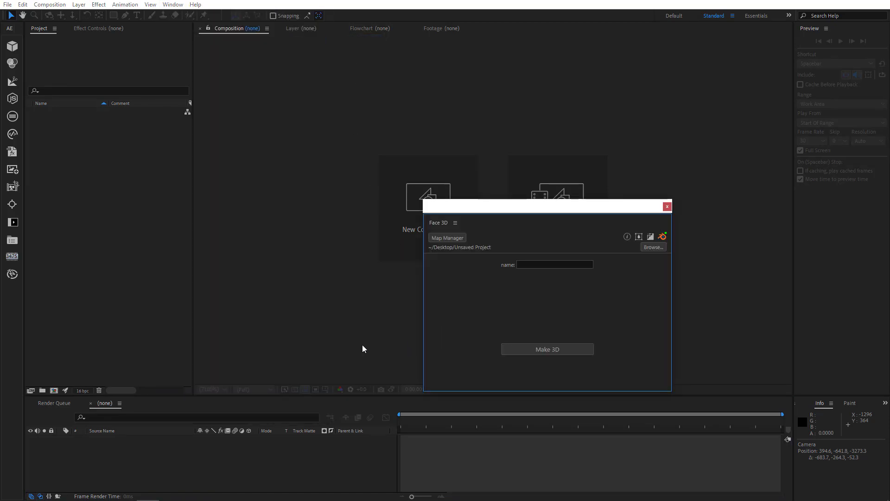
left_click_drag(436, 224, 795, 399)
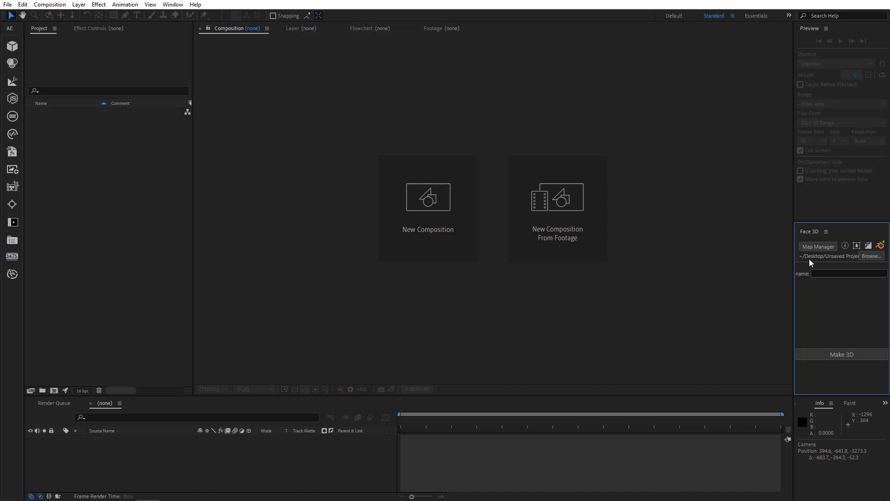
left_click(872, 256)
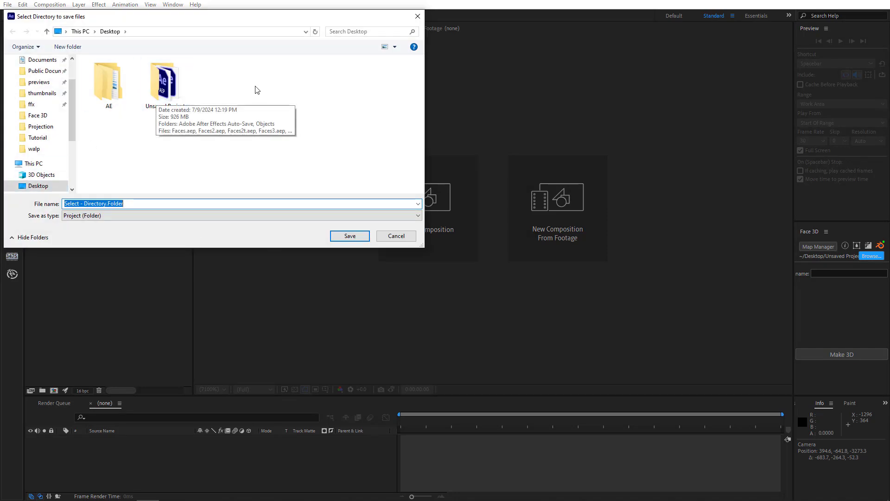
left_click(28, 164)
left_click(250, 179)
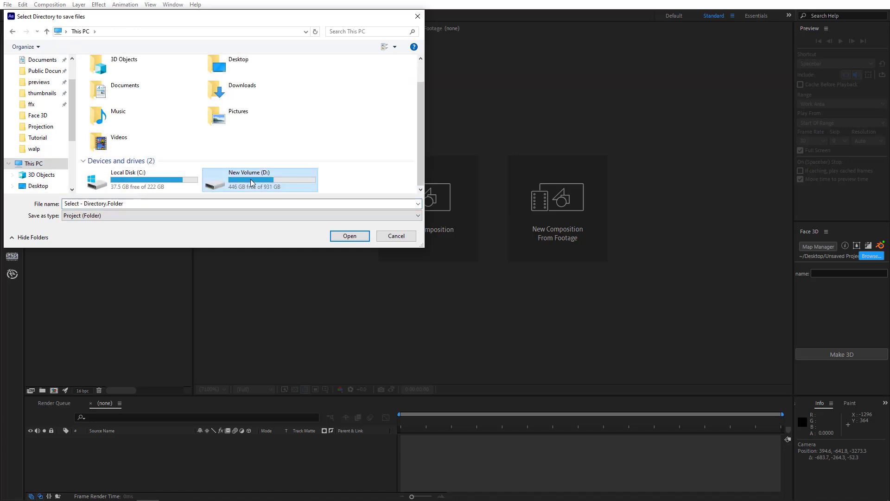
double_click(251, 179)
left_click(106, 184)
double_click(107, 181)
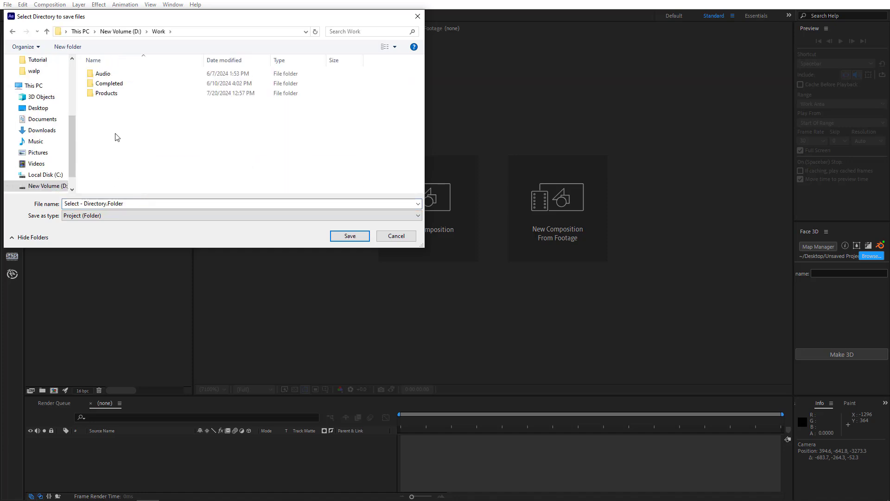
left_click(397, 236)
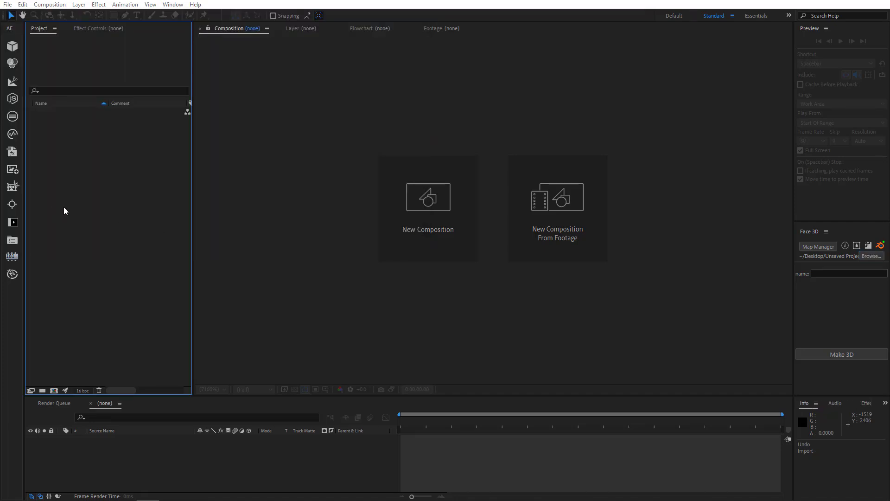
Import Beauty.jpg into the project and open Face 3D's Depth Map Manager
double_click(64, 211)
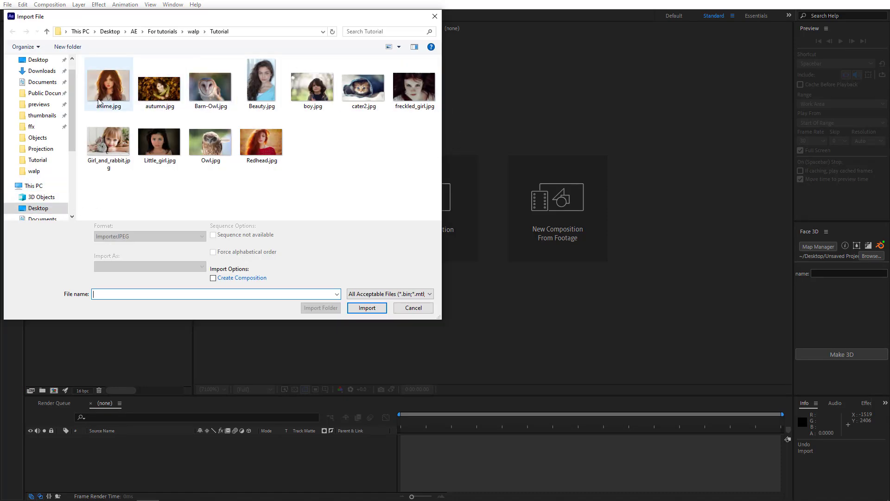
double_click(261, 82)
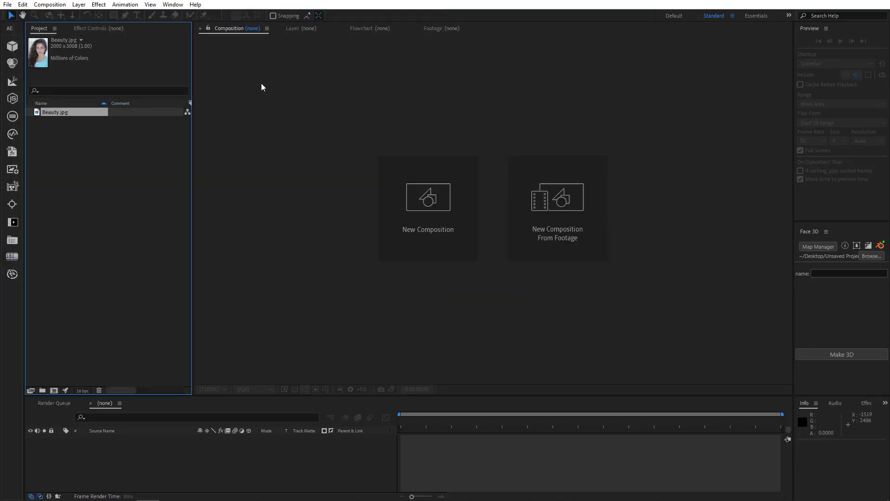
left_click(814, 248)
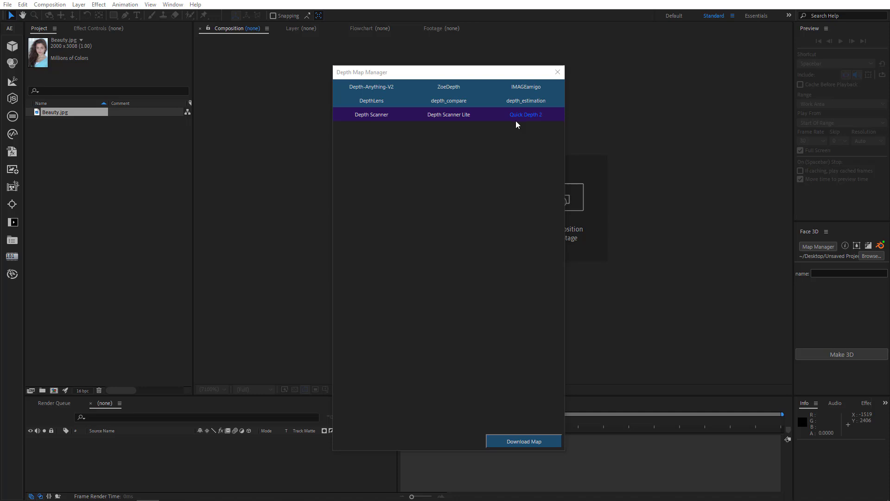
Compute a Depth-Anything-V2 depth map from Beauty.jpg and download it into a composition
left_click(367, 89)
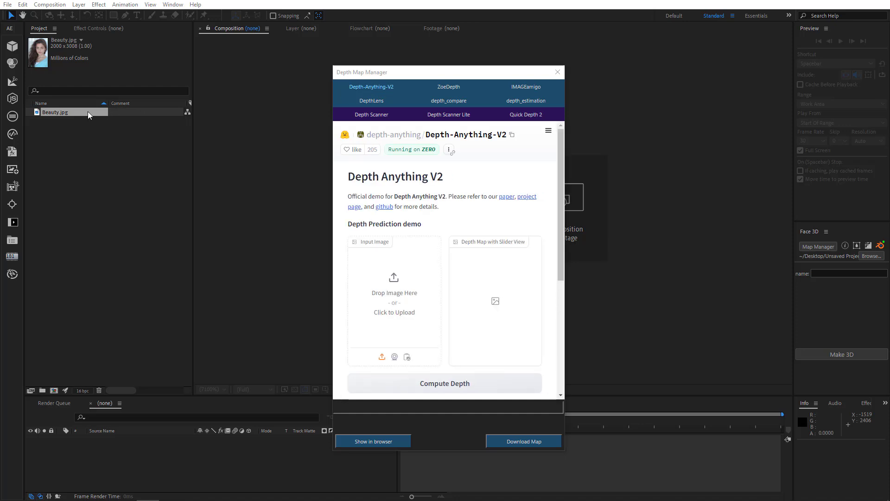
left_click_drag(87, 112, 393, 288)
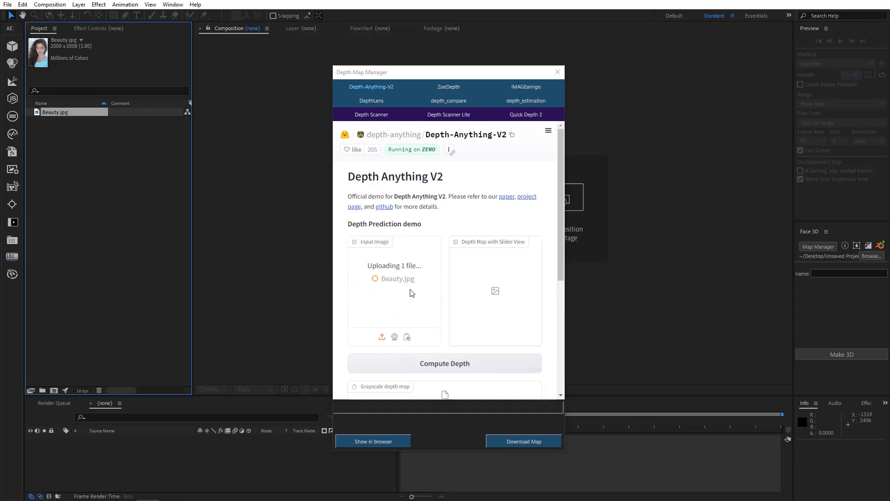
left_click(447, 369)
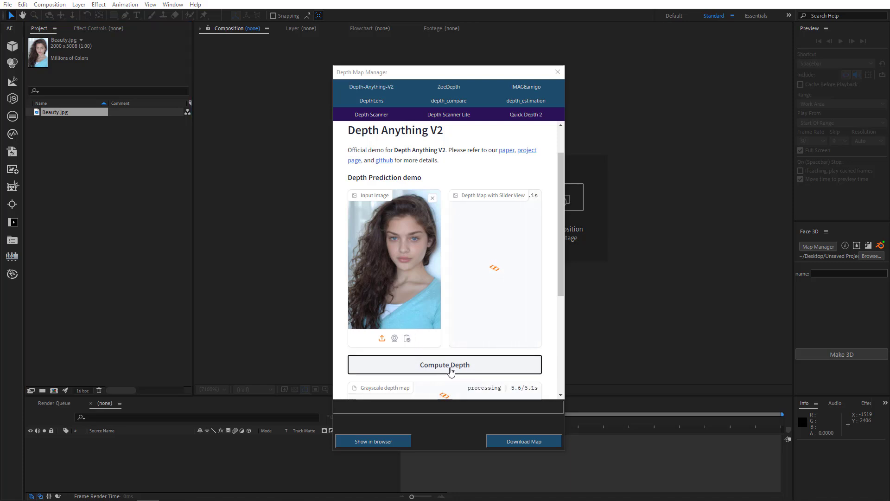
left_click(521, 442)
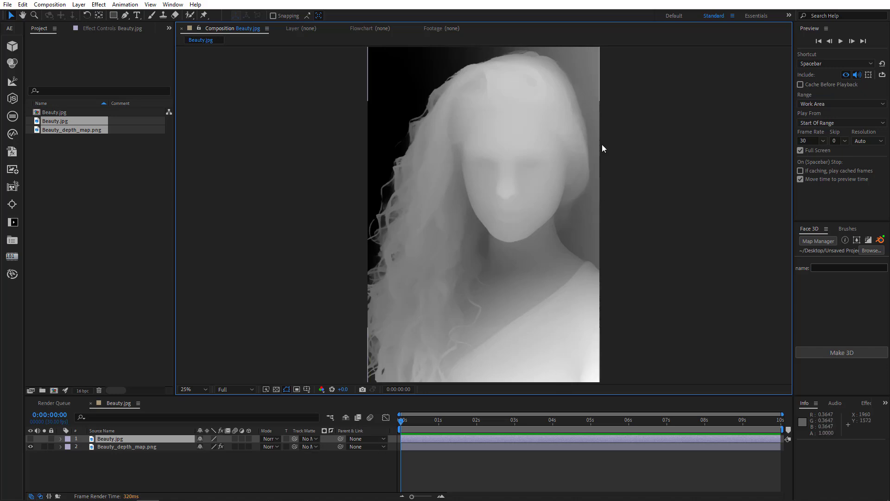
Select the Beauty_depth_map.png layer and show its Effect Controls
left_click(143, 447)
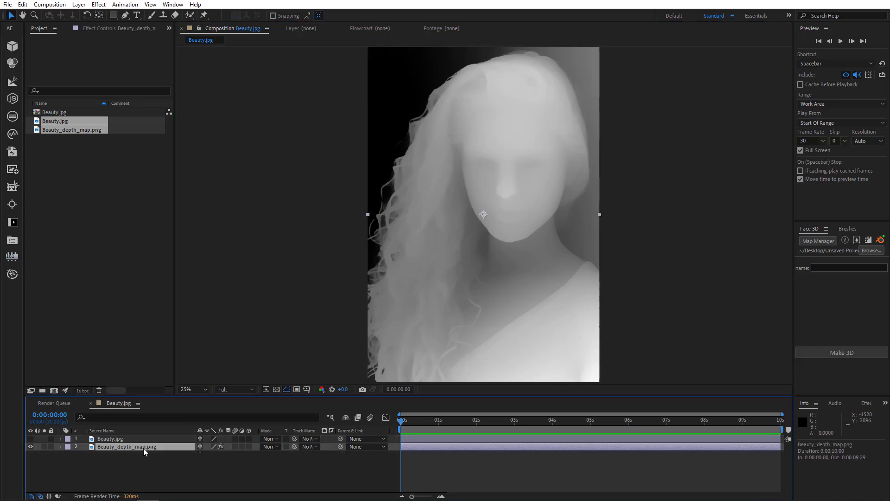
left_click(112, 29)
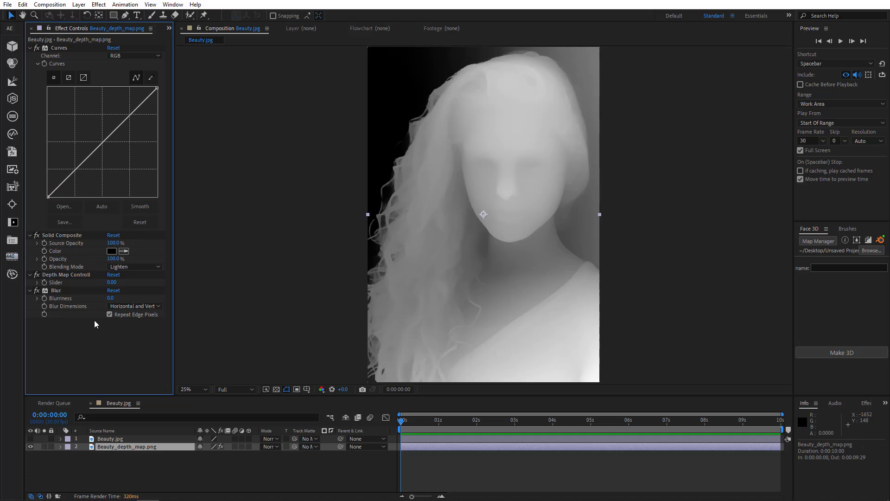
Set Blurriness to 40.3 and Depth Map Controll slider to 34, then select both layers
left_click_drag(110, 299, 284, 289)
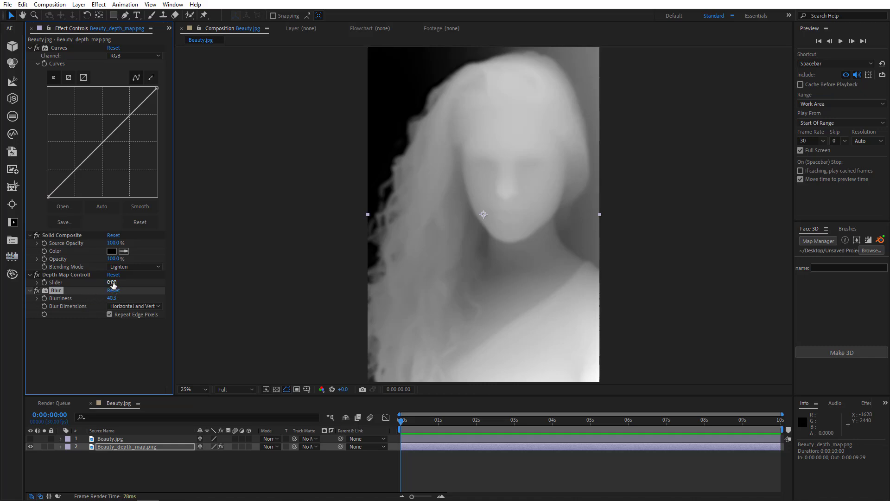
left_click_drag(112, 282, 128, 281)
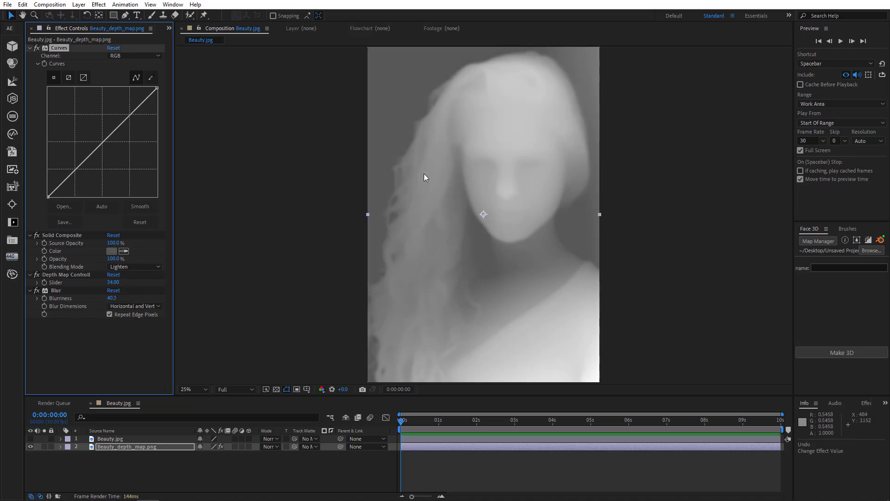
left_click_drag(123, 457, 287, 426)
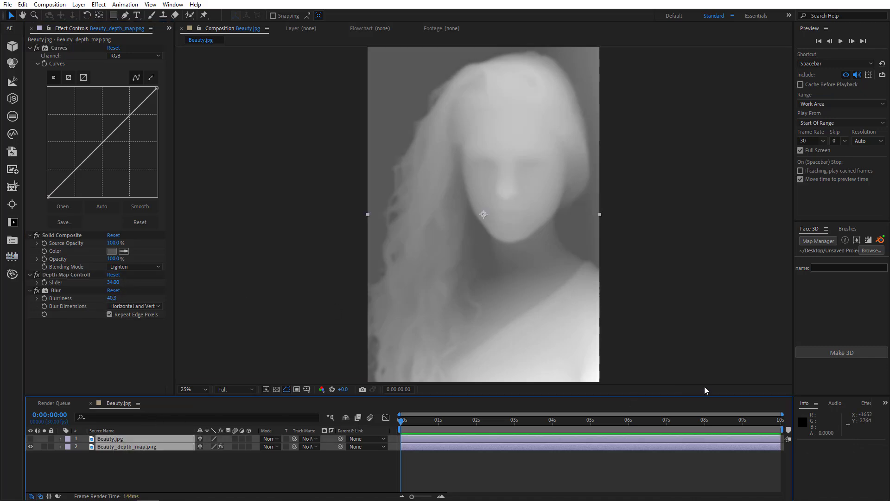
Build a 3D model named Beauty from the photo and depth map, viewed from the side
left_click(838, 267)
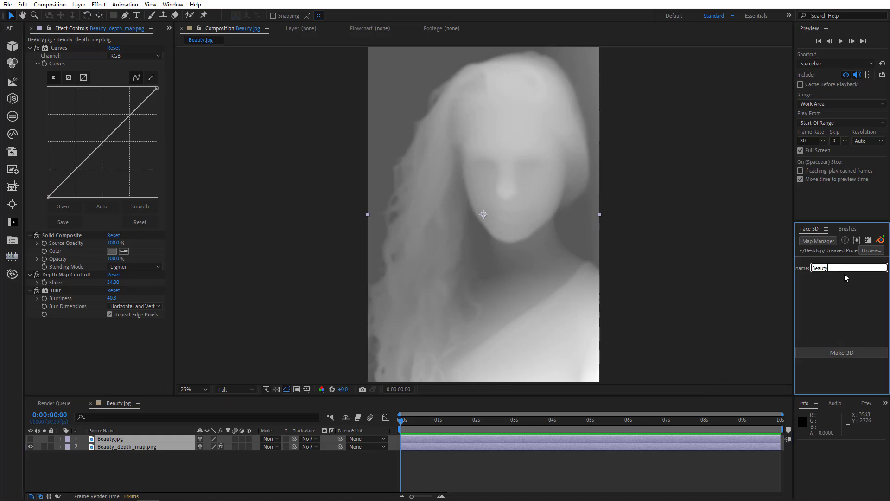
left_click(844, 352)
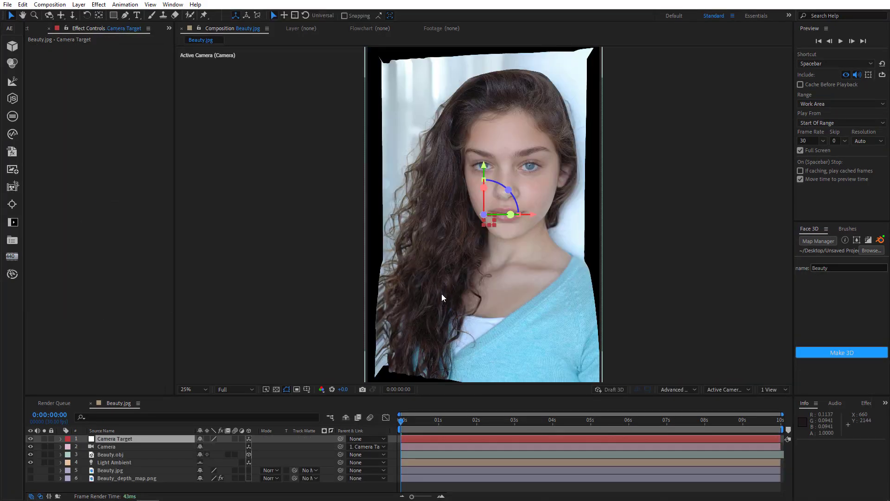
left_click_drag(507, 278, 468, 285)
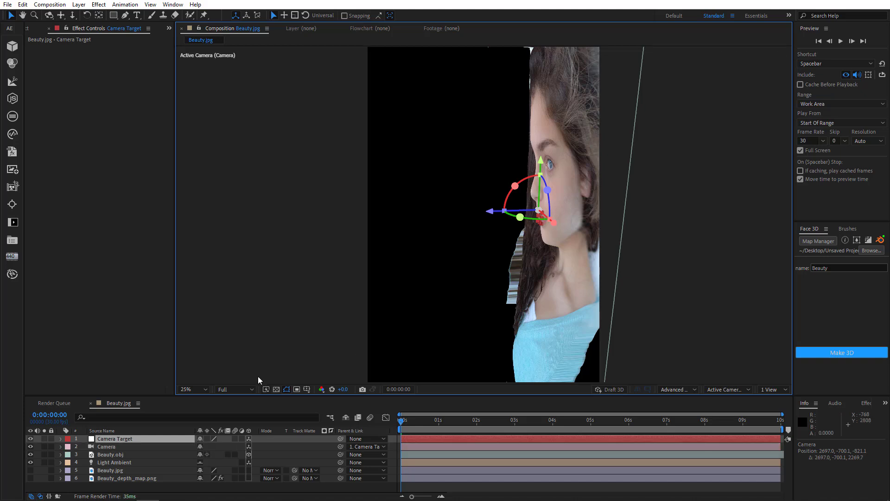
Stretch Beauty.obj's Z scale to 185% and orbit back to a front view
left_click(116, 454)
key("s")
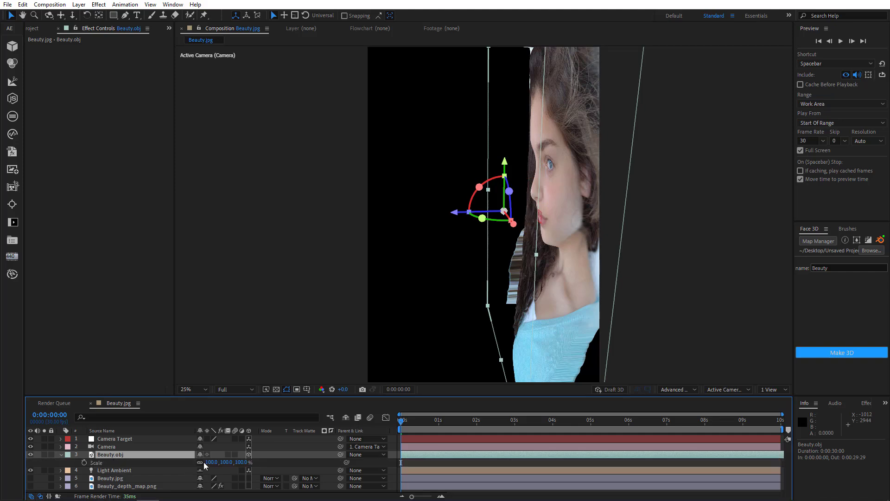
left_click_drag(242, 461, 268, 447)
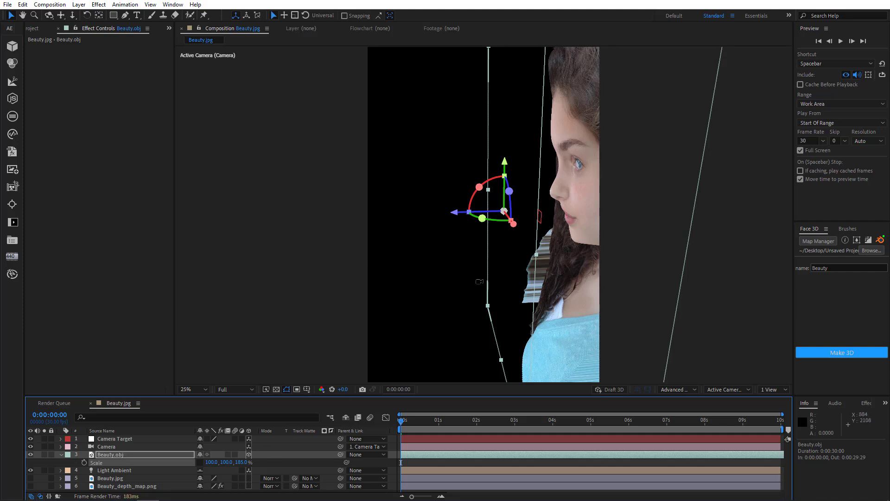
left_click_drag(483, 281, 528, 265)
Set starting keyframes on the Camera's Position and Point of Interest at 0 seconds
left_click(104, 447)
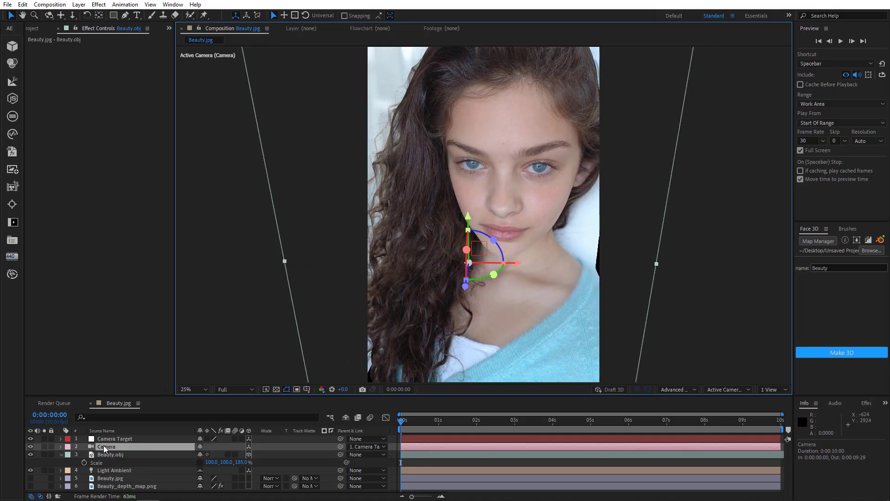
key("p")
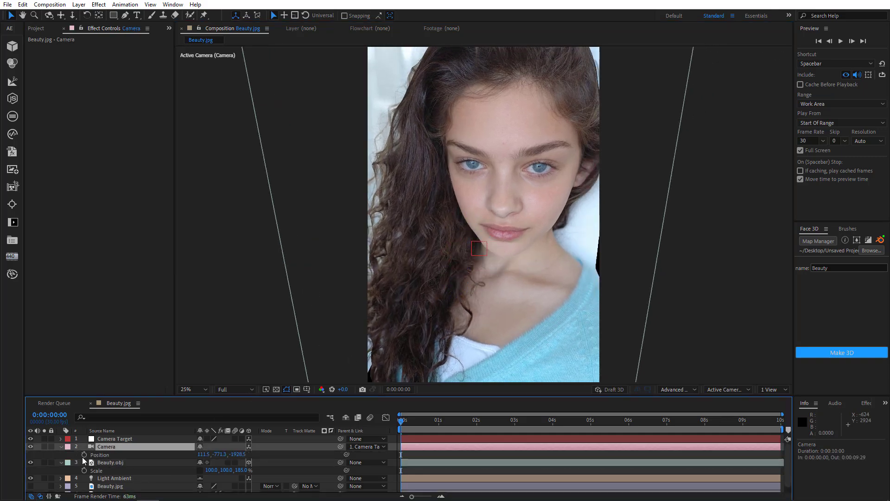
left_click(84, 454)
key("shift+a")
left_click(84, 454)
Trim the composition to a 3-second work area
left_click(516, 422)
left_click_drag(783, 430, 523, 444)
right_click(492, 431)
left_click(507, 458)
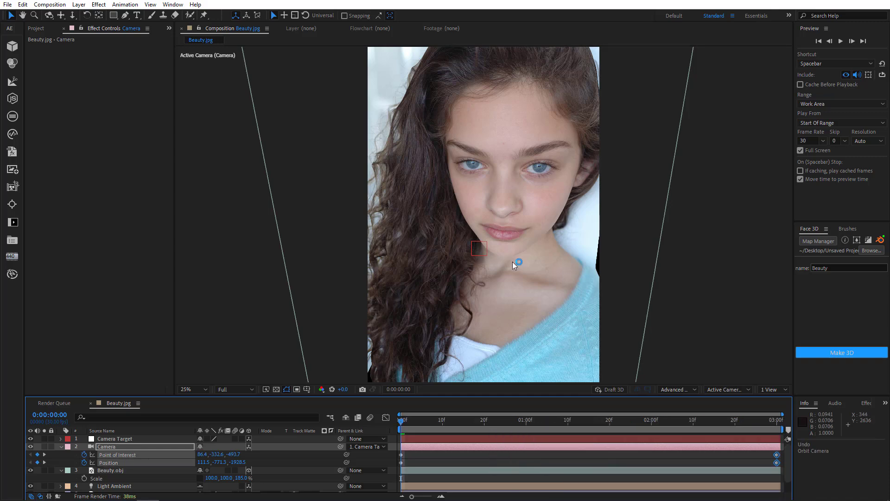
Swing the camera around the face for the 3-second end frame and preview full screen
left_click_drag(523, 187, 507, 201)
left_click(781, 426)
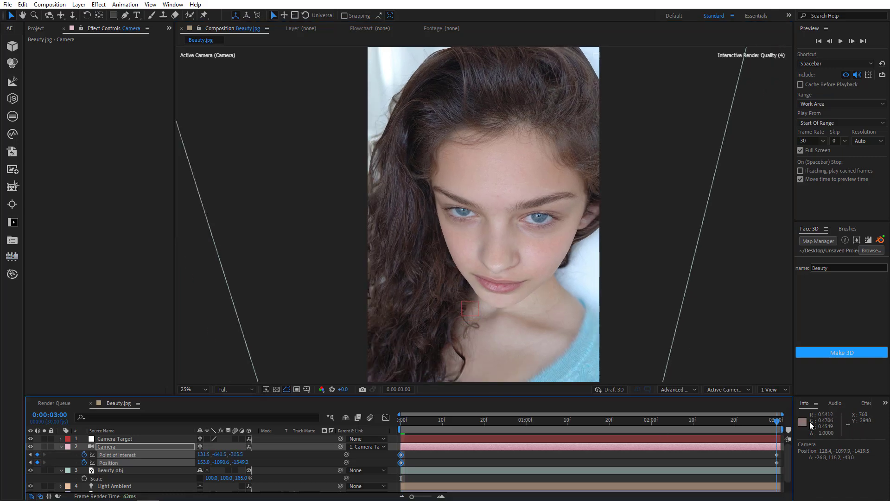
left_click_drag(531, 249, 531, 244)
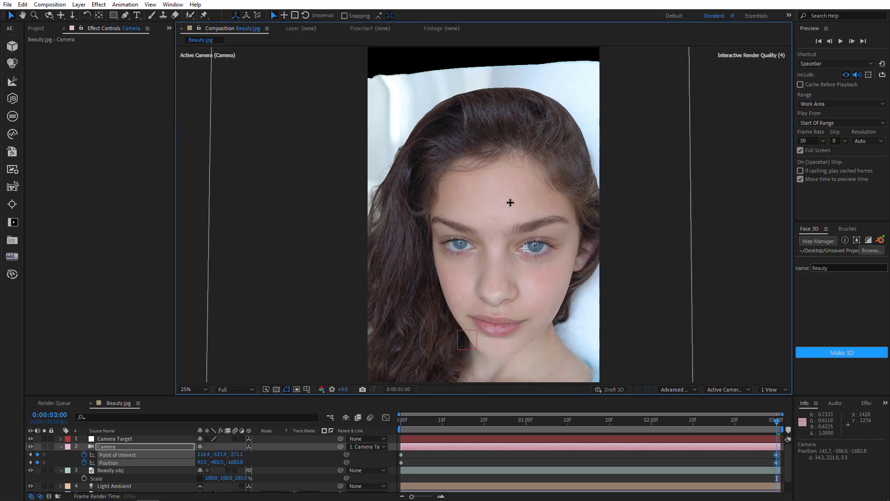
left_click_drag(503, 199, 473, 188)
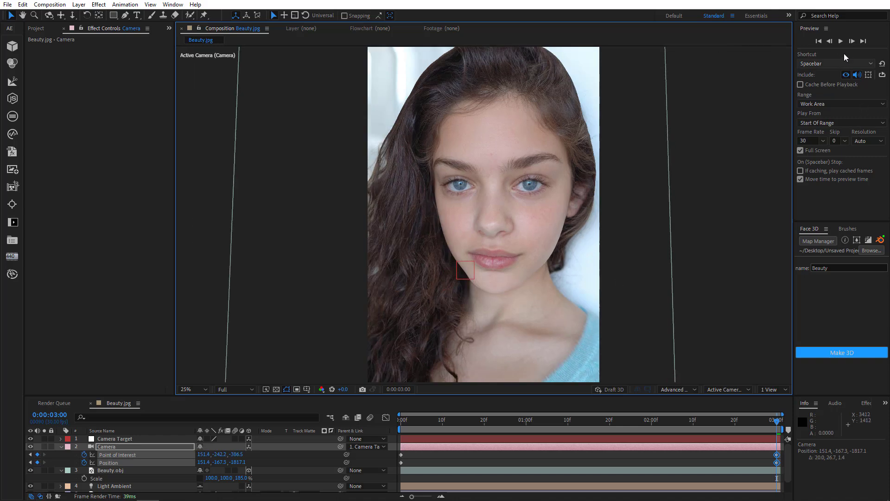
left_click(840, 41)
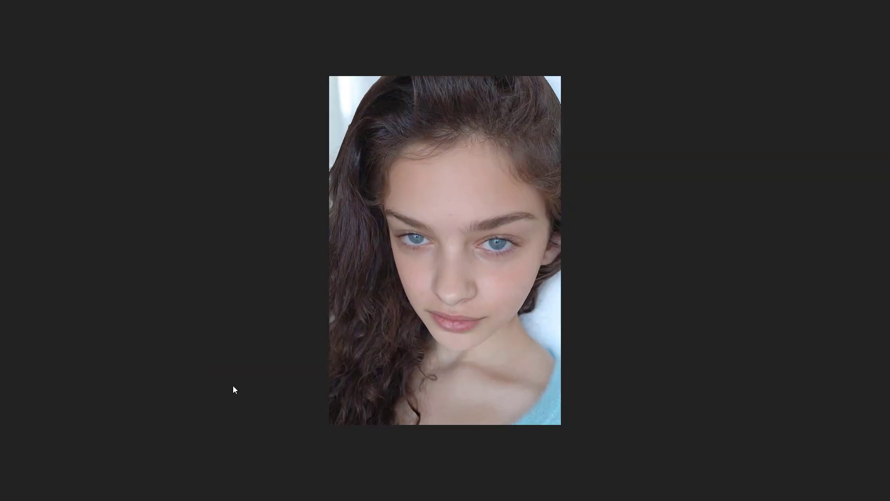
After the full-screen preview ends, open the viewer's magnification list
left_click(204, 380)
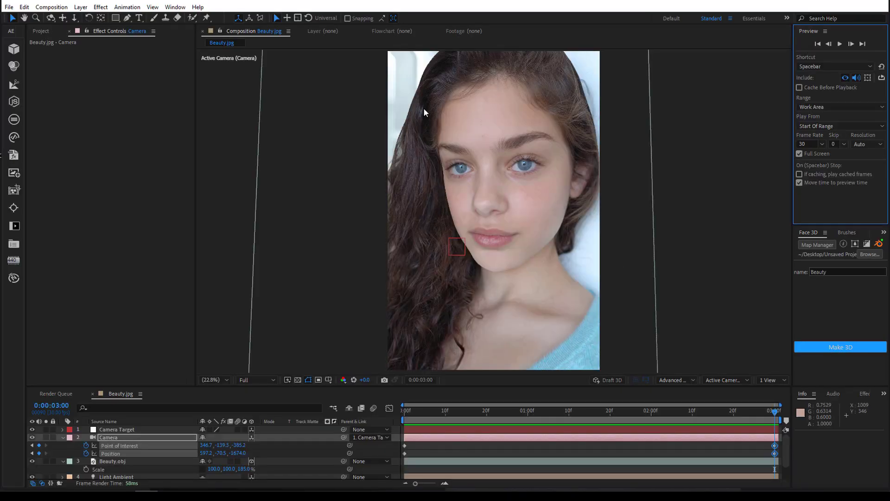
left_click(728, 381)
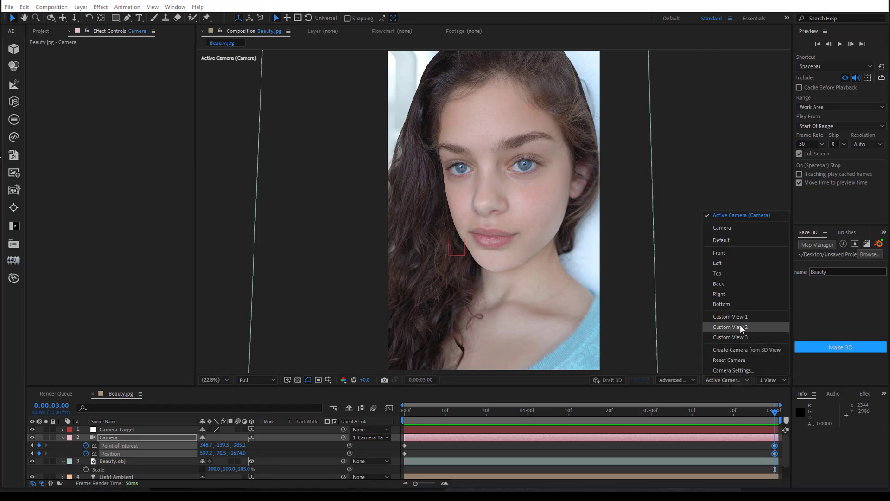
left_click(731, 317)
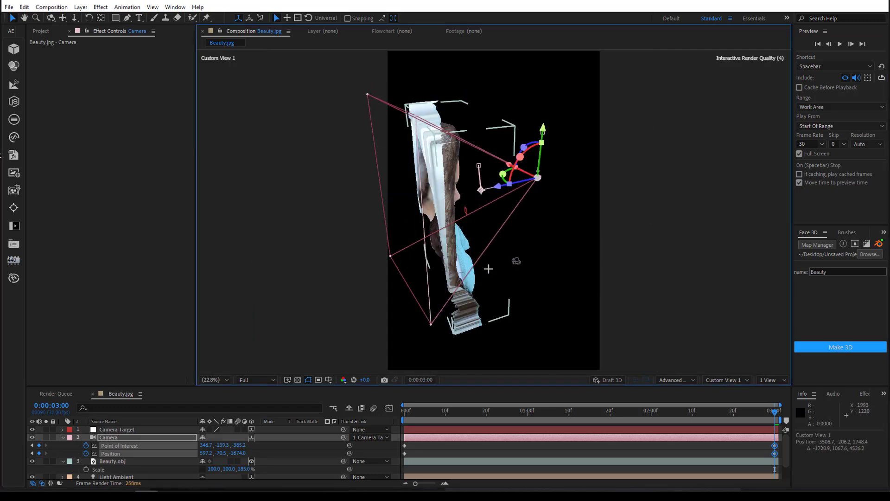
left_click_drag(514, 261, 464, 225)
scroll(531, 197, "up", 3)
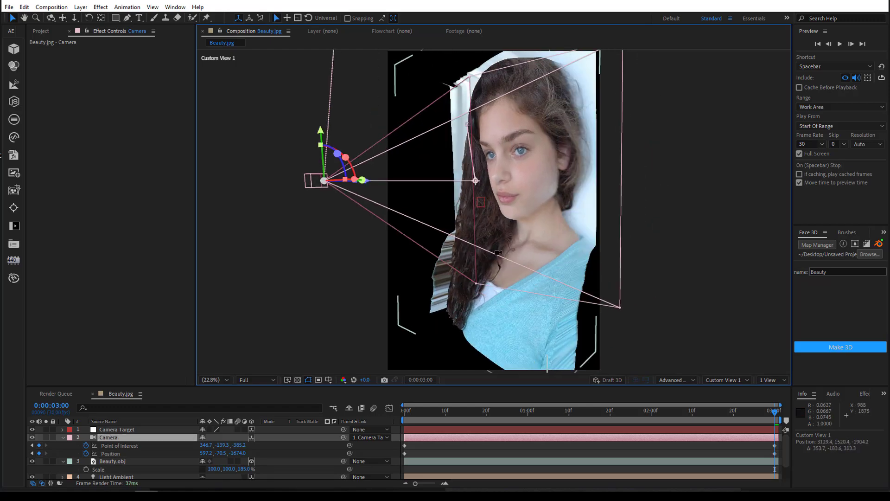
mouse_move(504, 253)
left_mouse_down()
mouse_move(578, 254)
mouse_move(515, 250)
left_mouse_up()
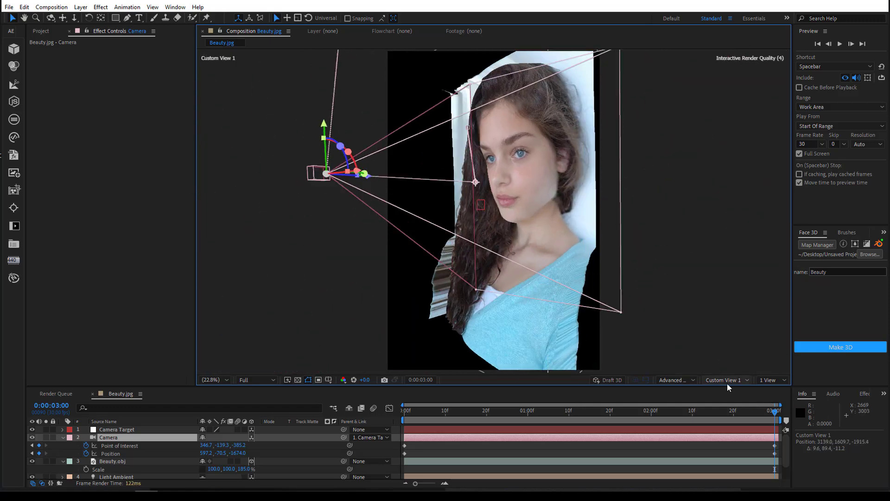
left_click(726, 380)
left_click(733, 216)
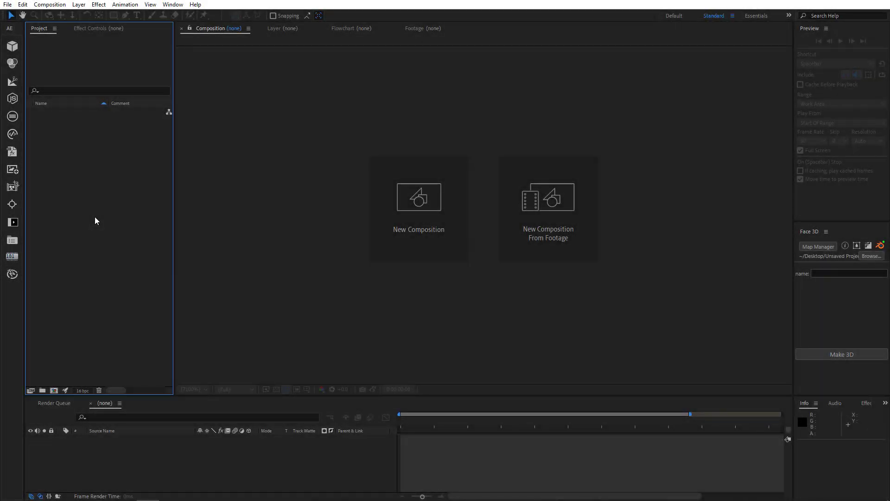
Import Girl_and_rabbit.jpg into the project and open Face 3D's Depth Map Manager
double_click(95, 216)
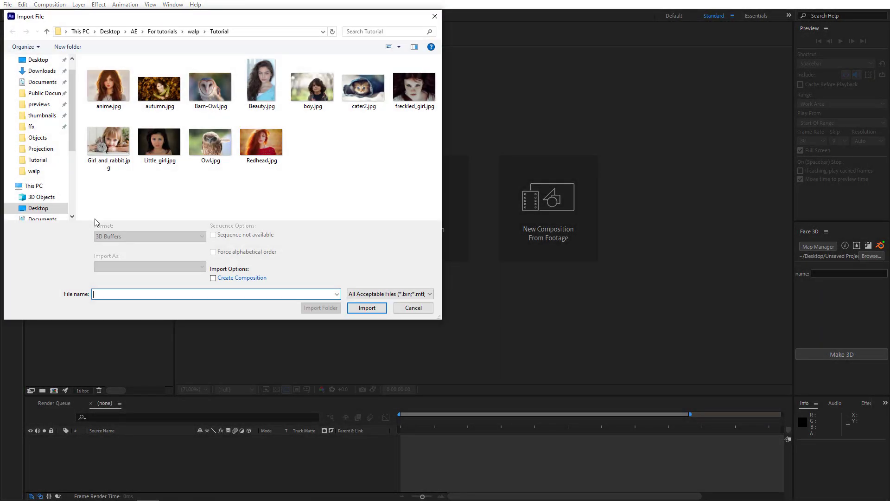
double_click(111, 155)
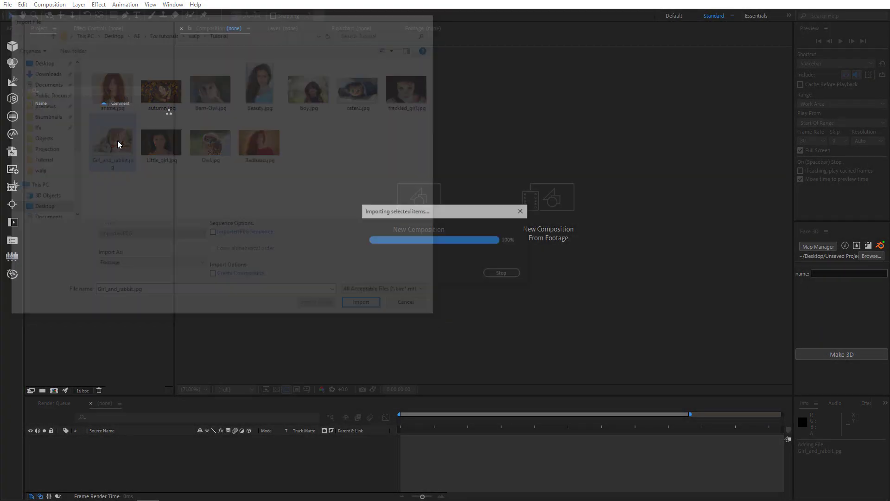
left_click(805, 249)
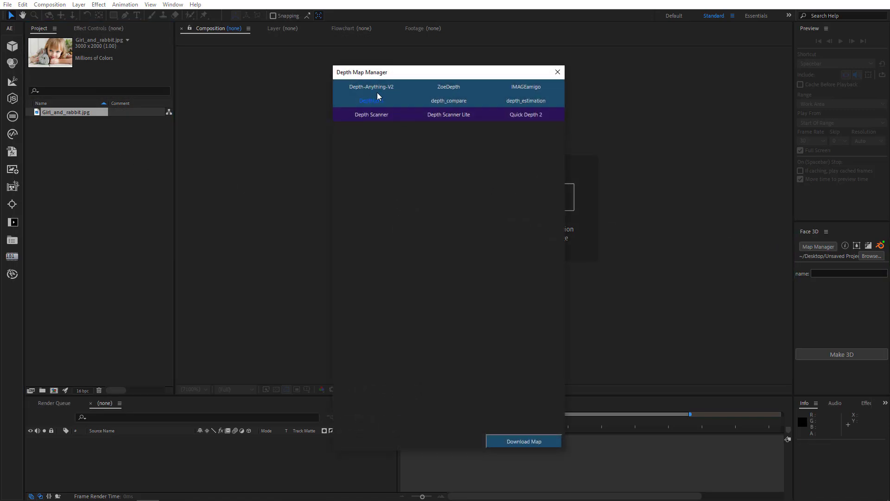
Generate a Depth-Anything-V2 depth map of Girl_and_rabbit.jpg and import it as Girl_and_rabbit_depth_map.png
left_click(380, 88)
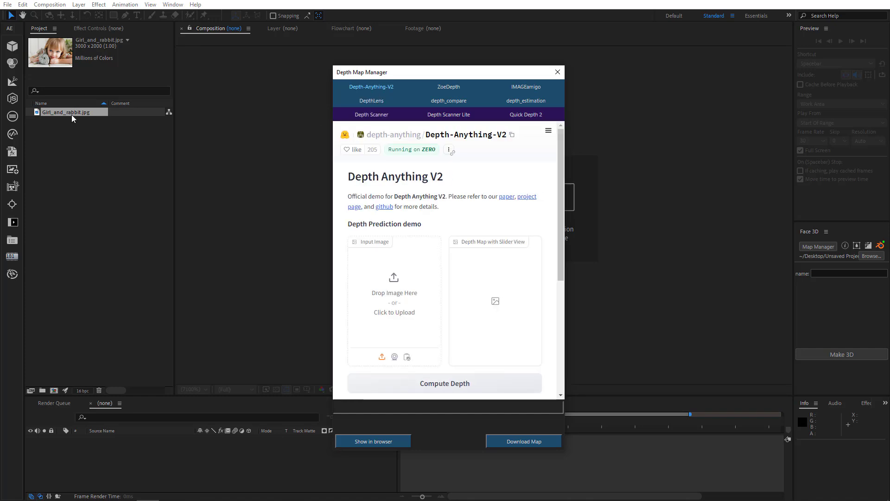
left_click_drag(389, 278, 393, 283)
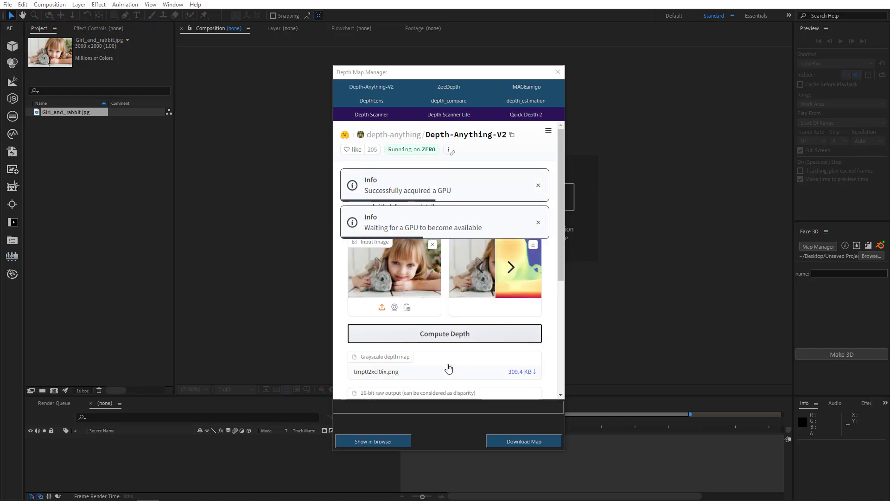
left_click(514, 441)
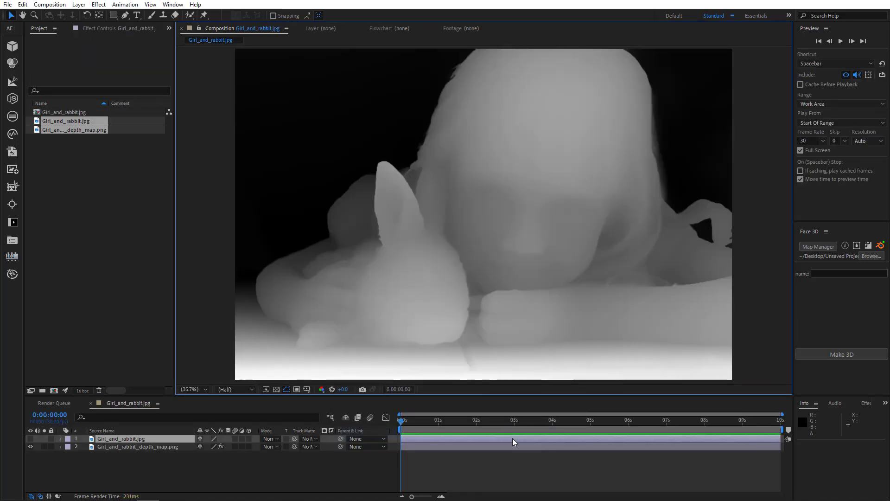
Bend the depth map's Curves into an S, set Depth Map Controll Slider to 12, and select both layers
left_click(152, 447)
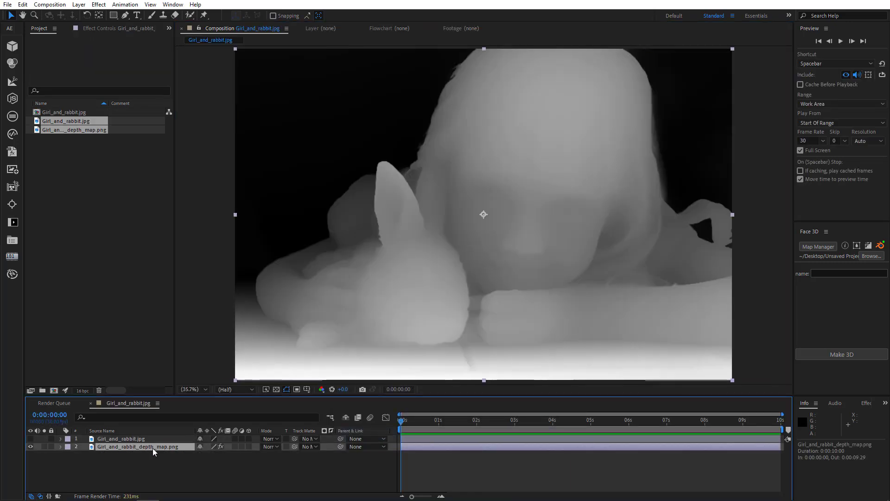
left_click(113, 29)
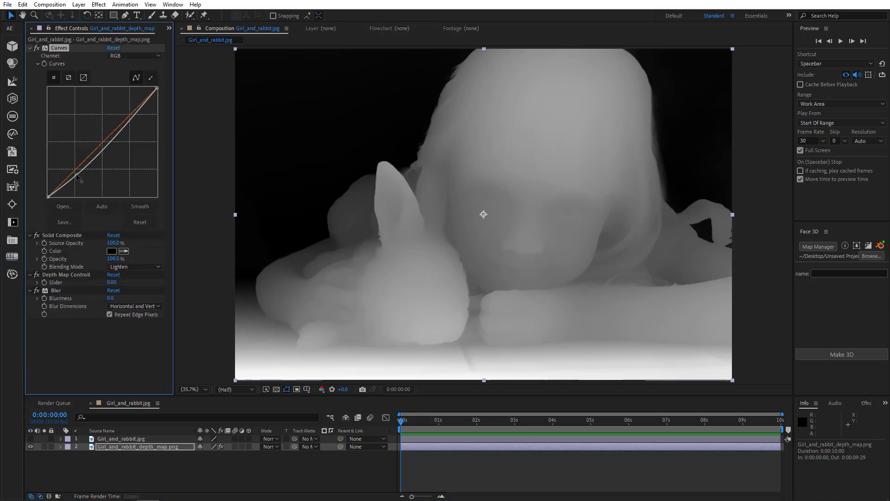
left_click_drag(77, 176, 76, 175)
left_click_drag(123, 123, 119, 119)
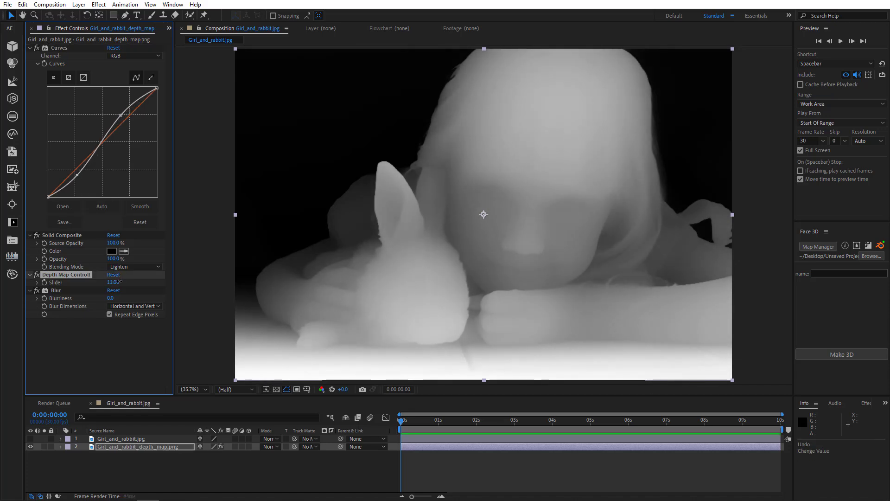
left_click_drag(119, 281, 116, 283)
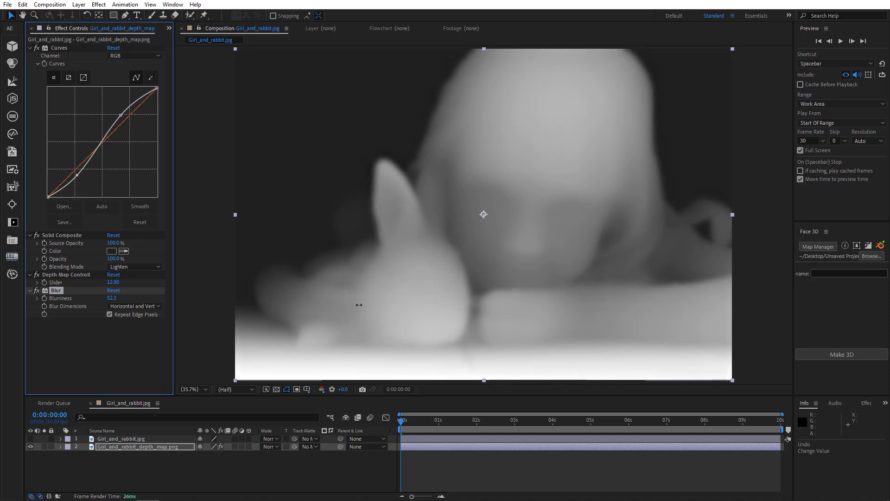
left_click_drag(127, 470, 177, 423)
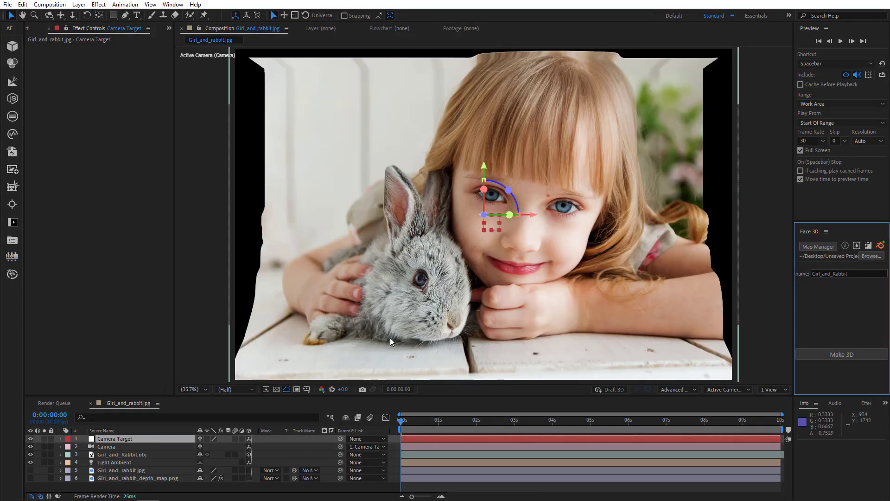
Switch the viewer to Custom View 1 and orbit to see the Girl_and_Rabbit relief from the side
left_click(498, 329)
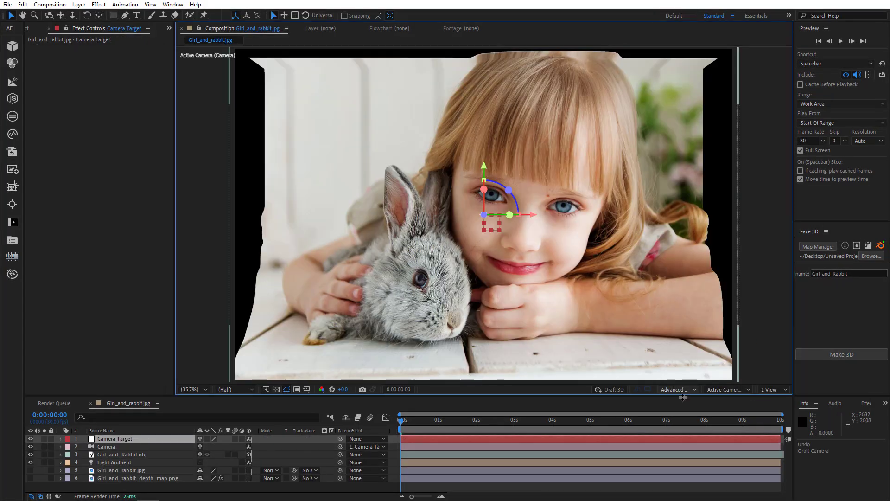
left_click(727, 388)
left_click(733, 329)
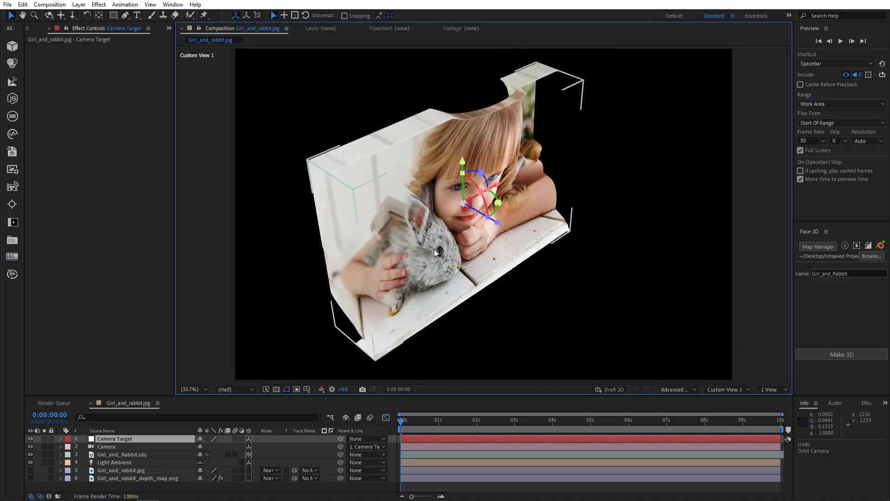
left_click_drag(462, 266, 358, 268)
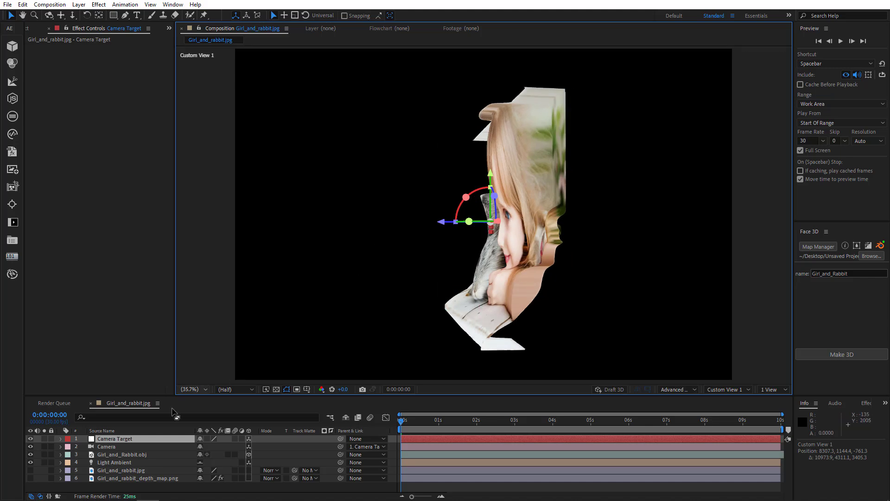
left_click(122, 455)
Stretch Girl_and_Rabbit.obj's Scale to 100, 100, 160% and orbit to check its depth
key("s")
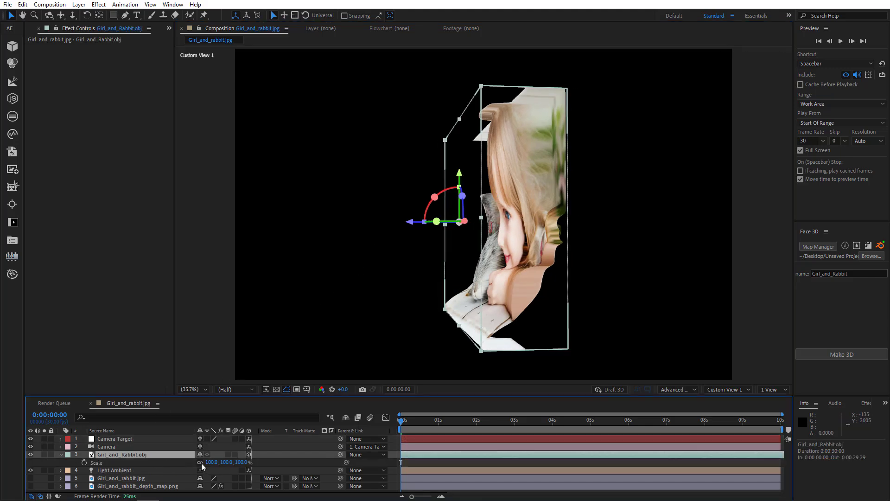
left_click_drag(239, 465, 264, 462)
left_click_drag(353, 278, 484, 215)
Return to the Active Camera view and dolly the camera in so the model fills the frame
left_click(717, 392)
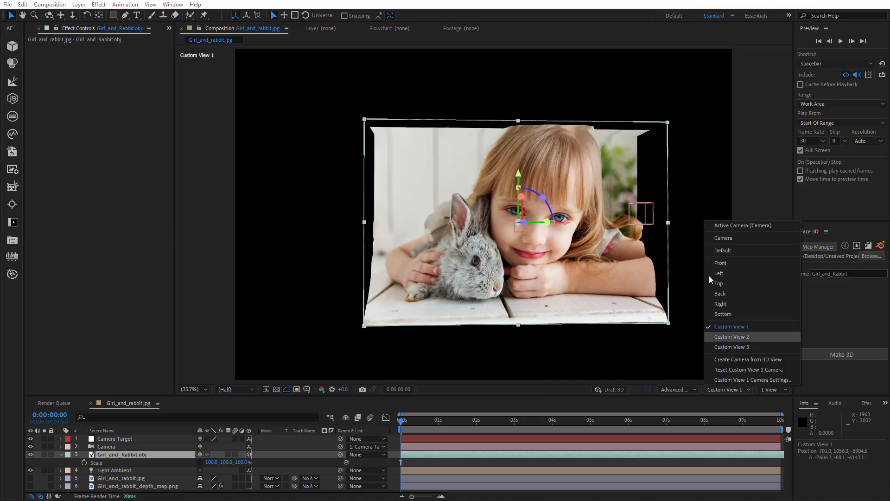
left_click(718, 223)
left_click_drag(534, 224, 476, 260)
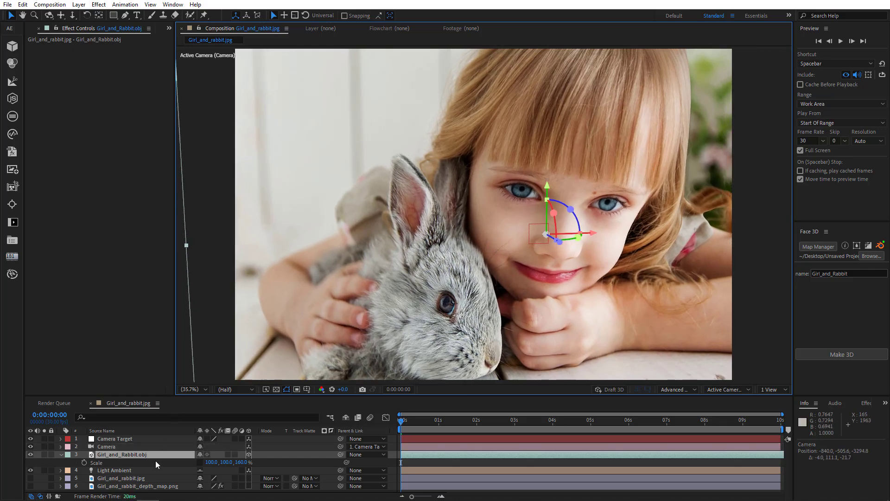
Keyframe the Camera's Position and Point of Interest at 0 seconds
left_click(120, 446)
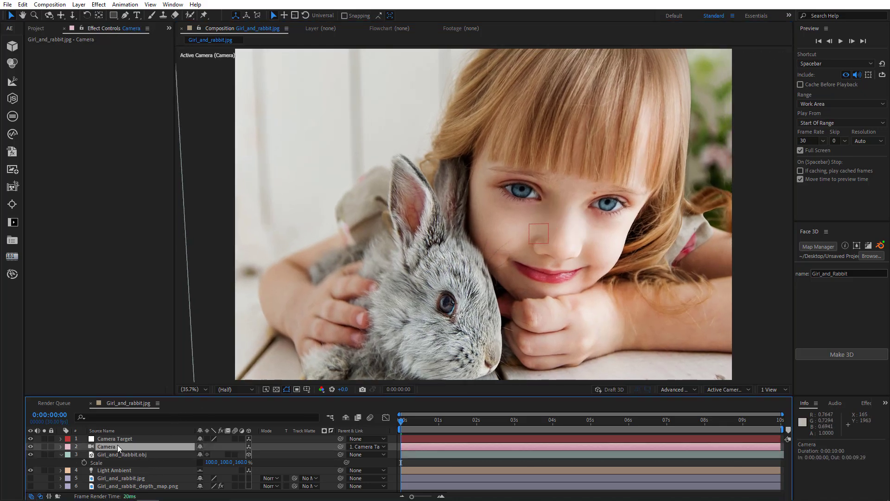
key("p")
left_click(85, 454)
key("shift+a")
left_click(84, 455)
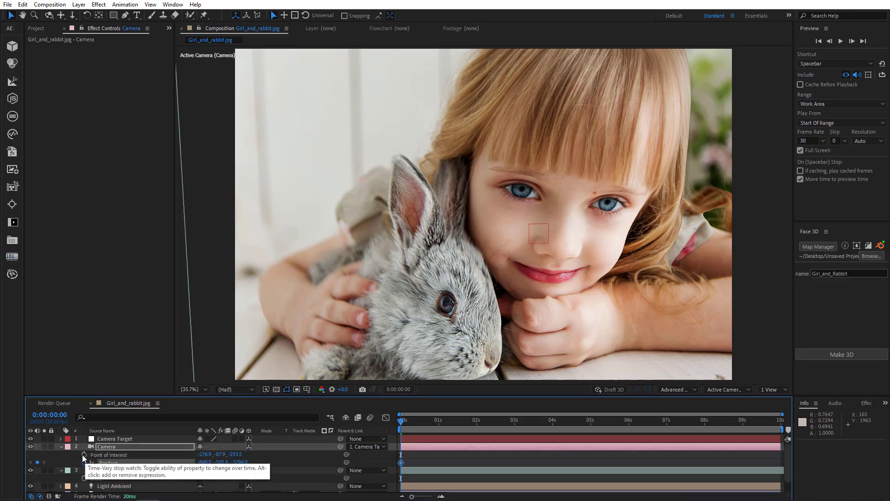
Trim the comp to a 3-second work area and move the camera to -512.8, 692.6, -3198.8
left_click(515, 425)
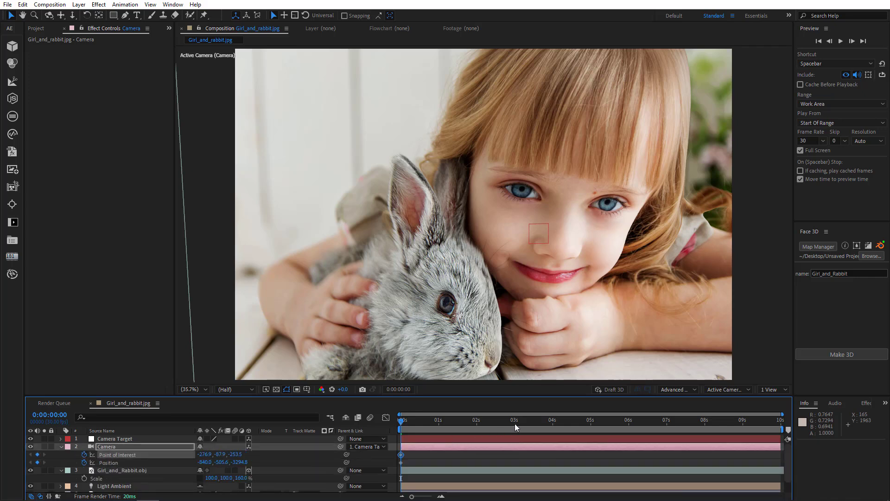
left_click_drag(783, 427, 537, 428)
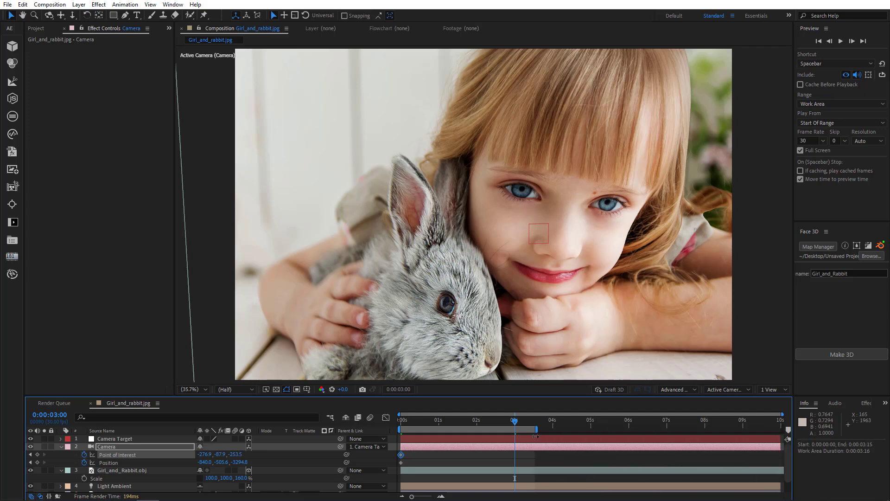
right_click(489, 428)
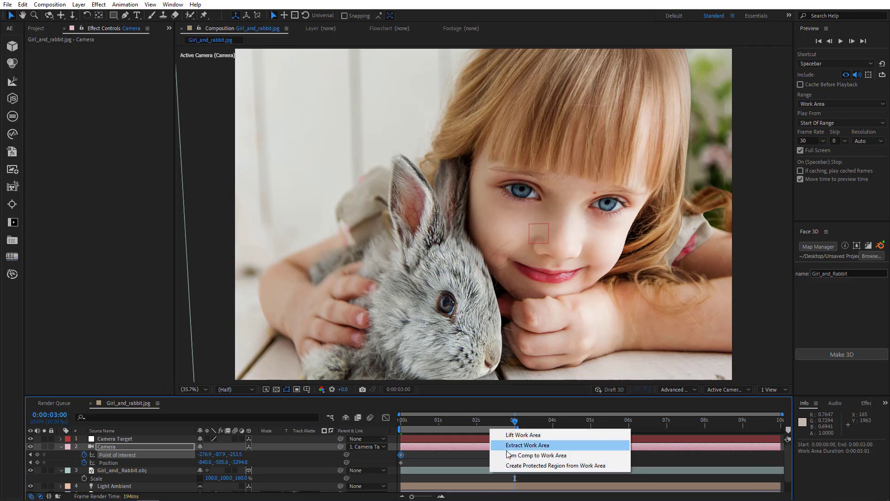
left_click(532, 455)
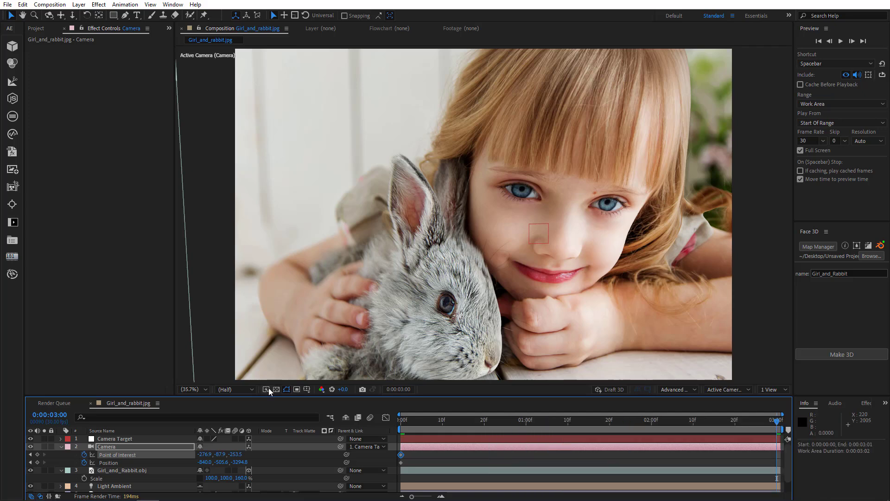
left_click_drag(509, 285, 519, 246)
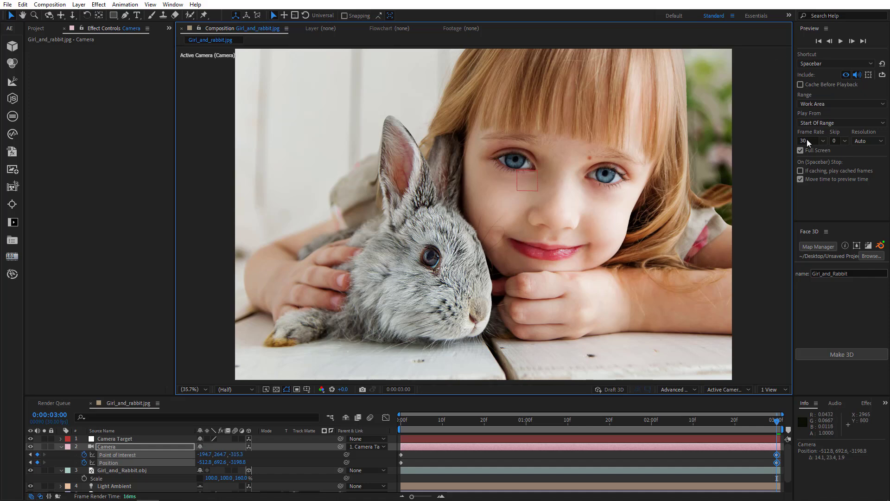
Play the girl-and-rabbit camera move in full-screen preview
left_click(842, 41)
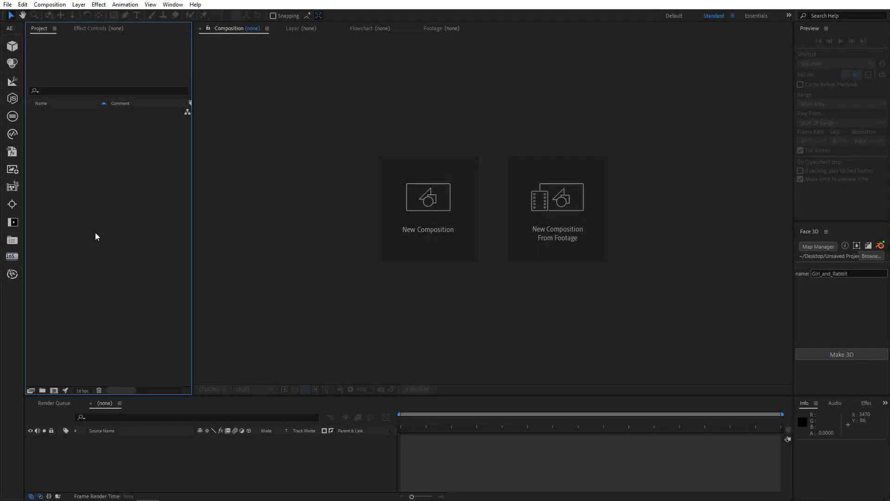
Import freckled_girl.jpg and bring its Depth-Anything-V2 freckled_girl_depth_map.png into a new composition
double_click(95, 232)
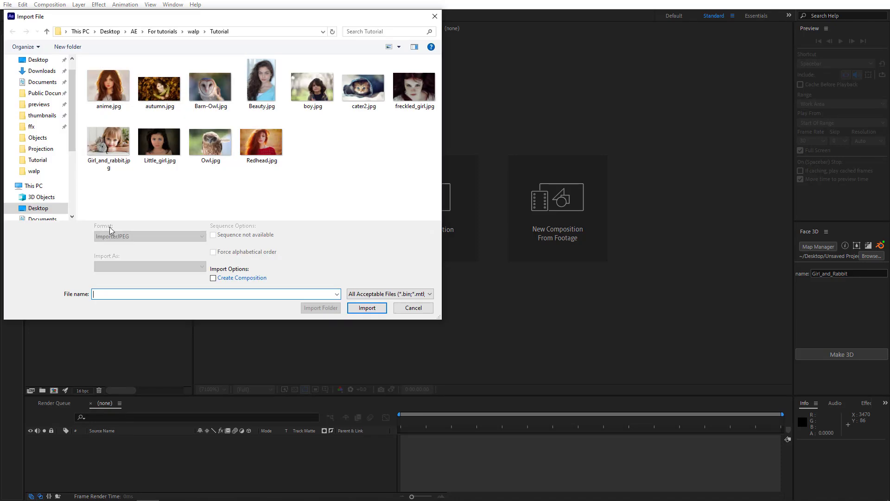
double_click(412, 96)
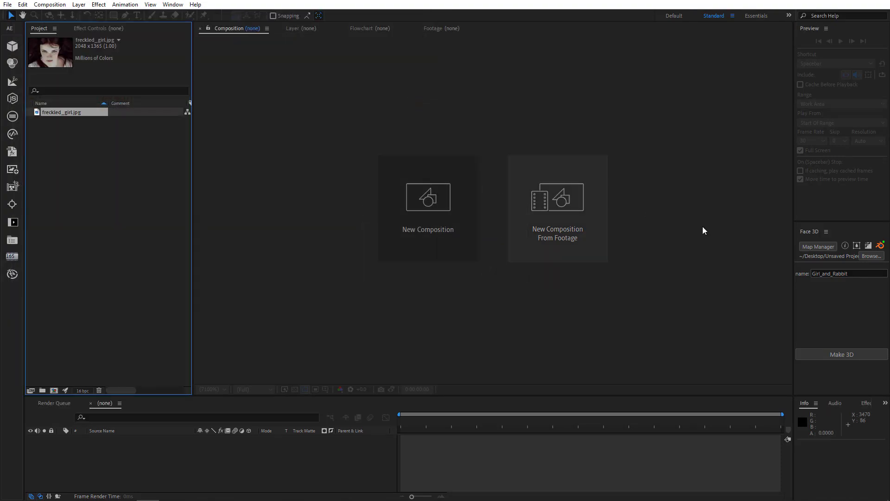
left_click(820, 247)
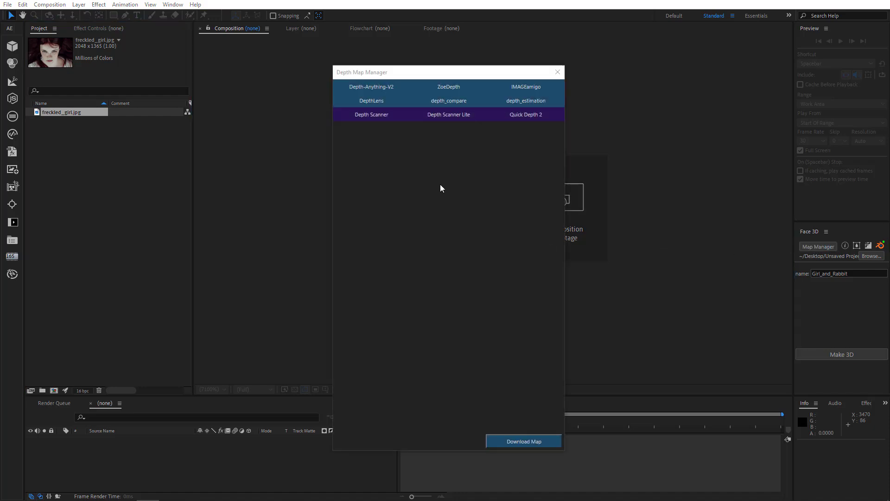
left_click(363, 91)
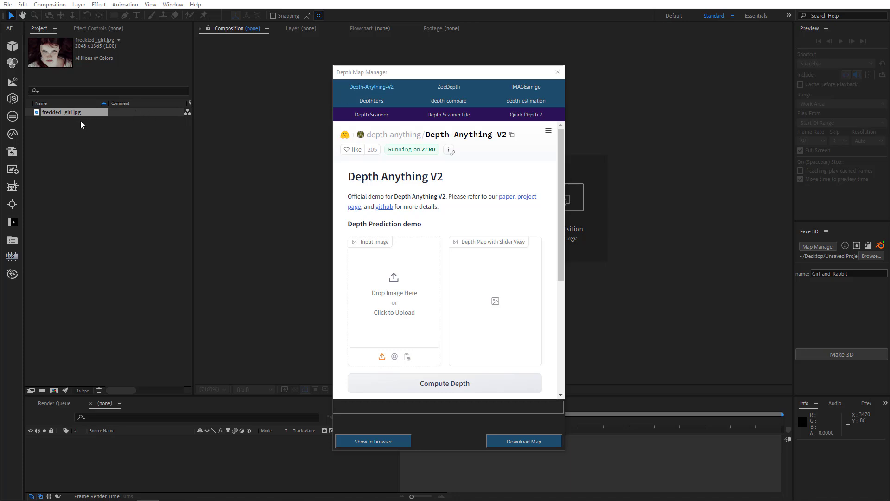
left_click_drag(60, 115, 382, 305)
left_click(449, 363)
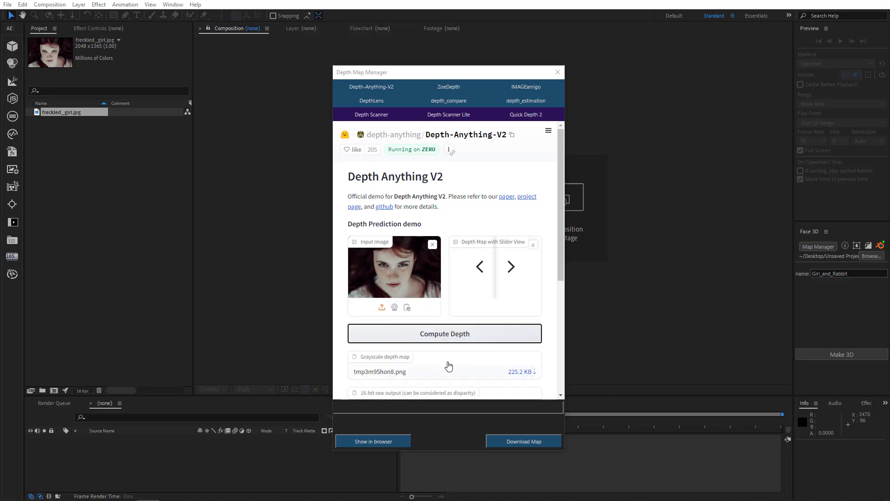
left_click(523, 444)
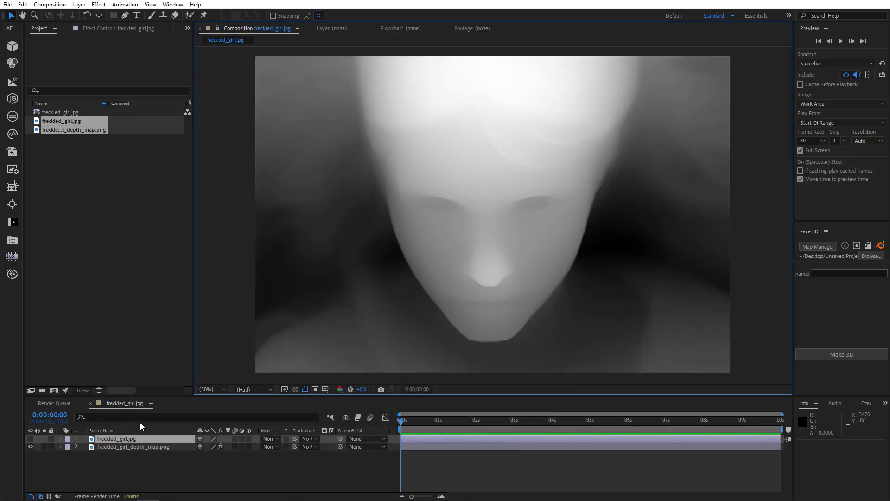
Set the freckled_girl_depth_map.png Blur Blurriness to 38.5 and select both layers
left_click(129, 446)
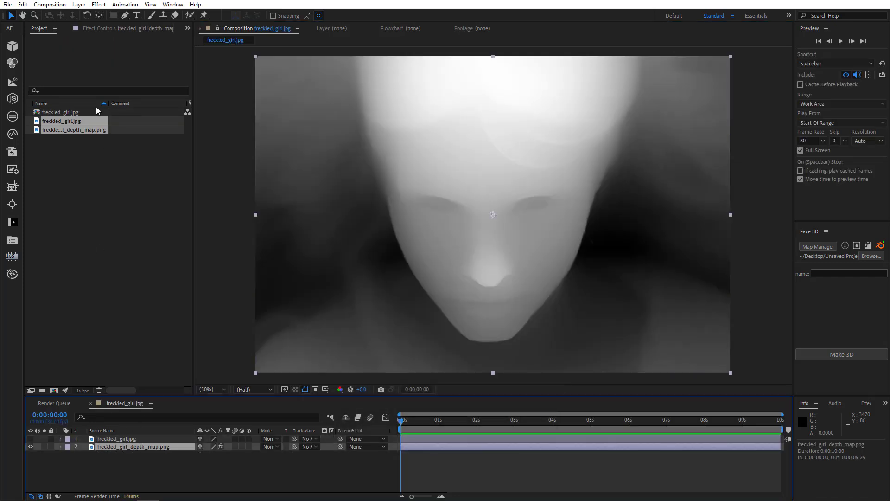
left_click(116, 29)
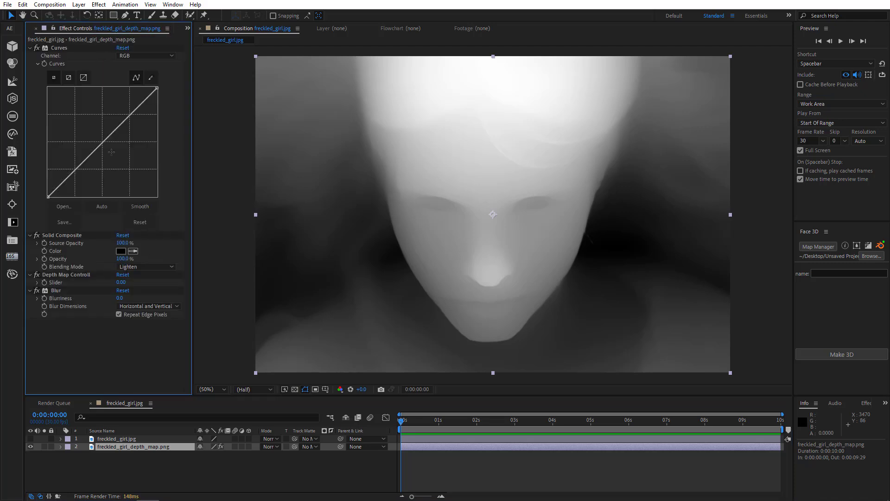
left_click_drag(120, 298, 160, 302)
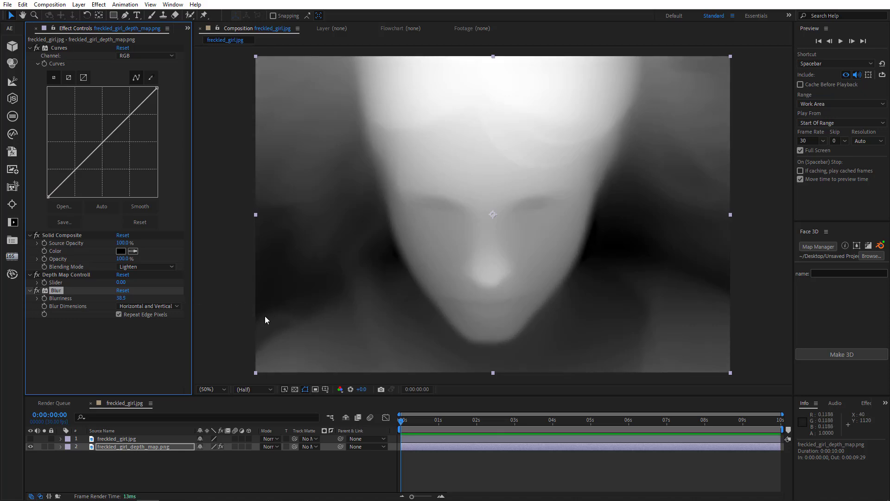
left_click(133, 476)
key("ctrl+a")
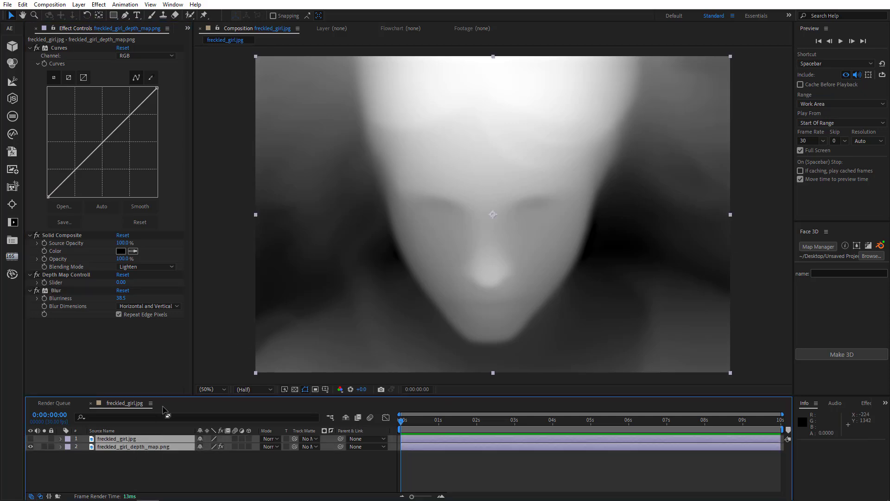
Build the Freckled_girl 3D model with Face 3D's Make 3D
left_click(823, 273)
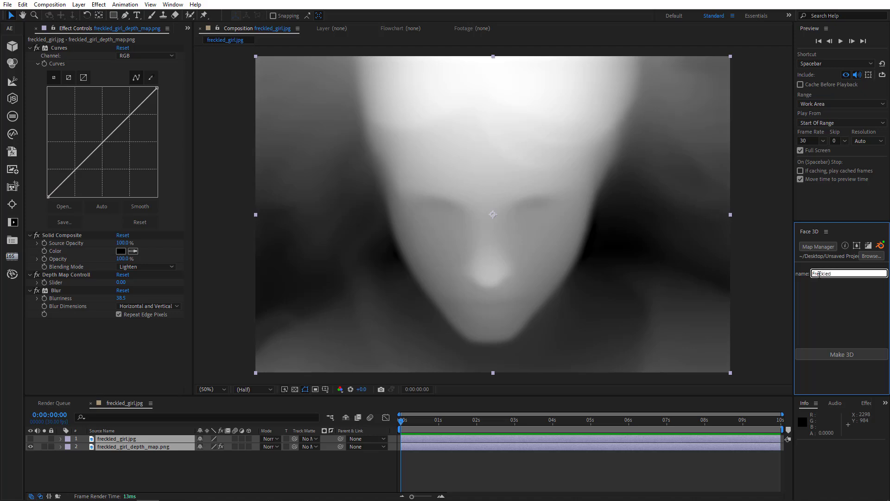
left_click(842, 354)
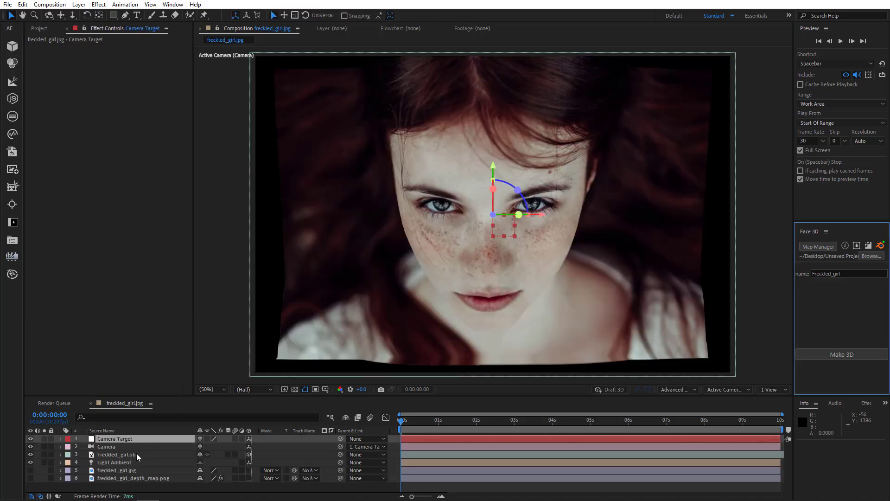
left_click(135, 454)
Set Freckled_girl.obj's Scale to 100, 100, 120% and dolly the camera closer to the face
key("s")
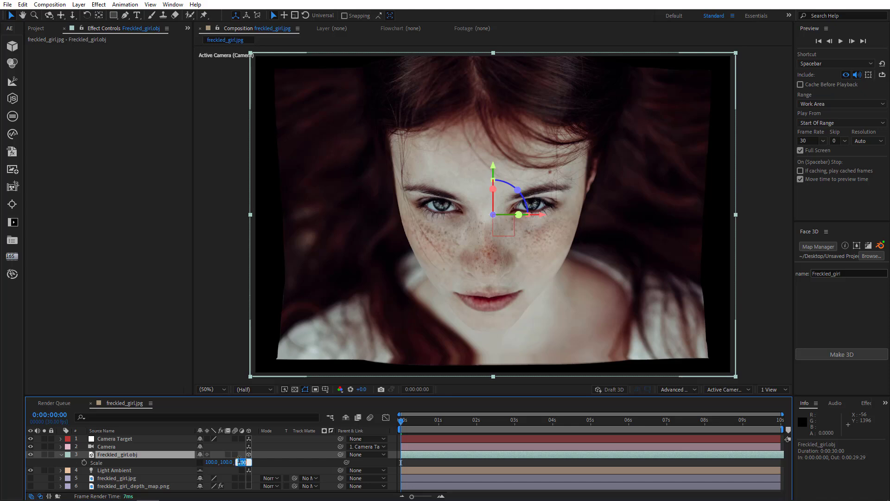
left_click(251, 465)
type("120")
left_click(257, 463)
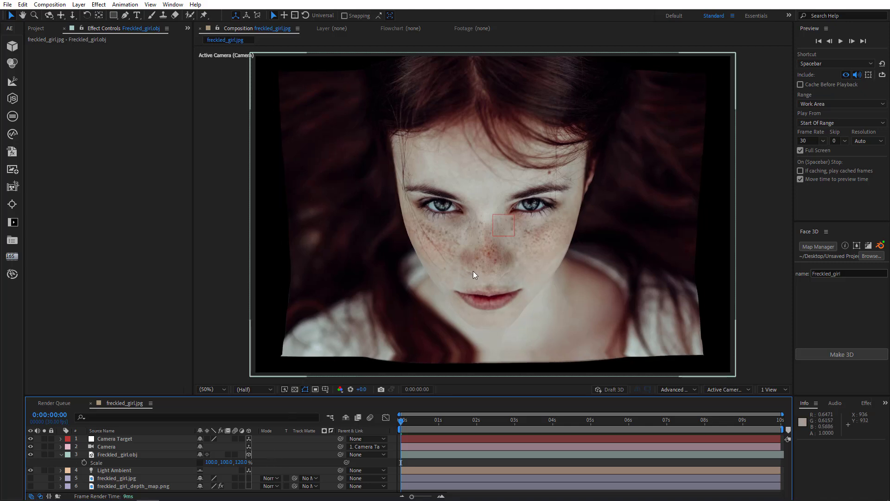
left_click_drag(474, 269, 490, 257)
Start a Y Rotation keyframe on the Camera Target at the composition start
left_click(429, 287)
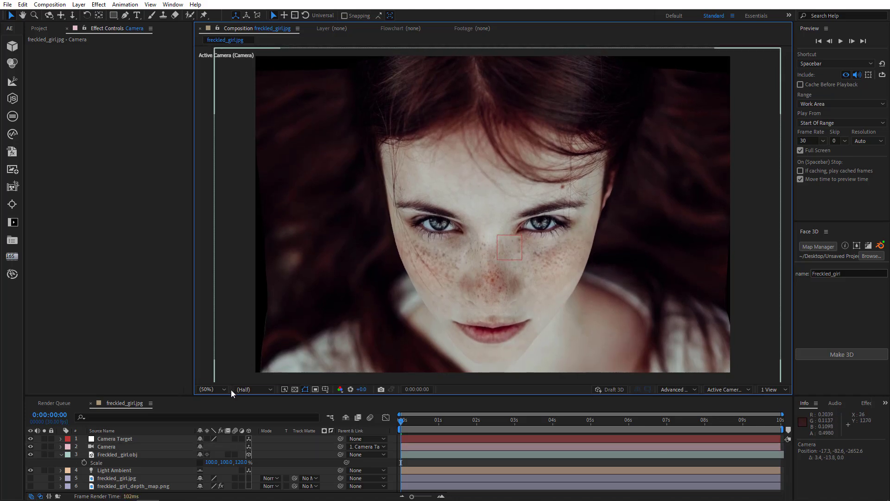
left_click(117, 441)
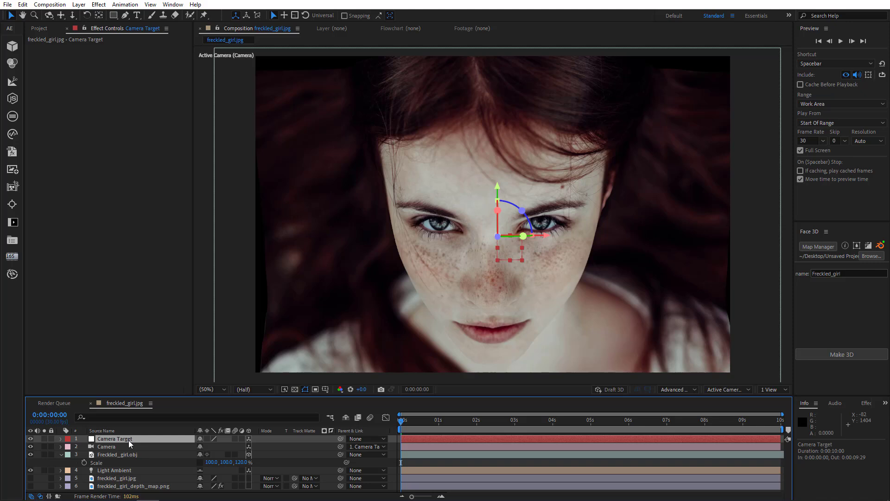
key("r")
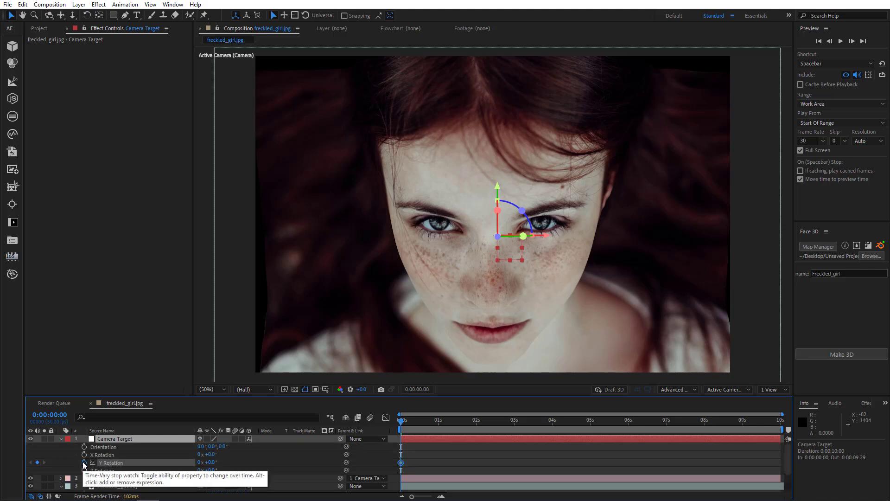
left_click(84, 462)
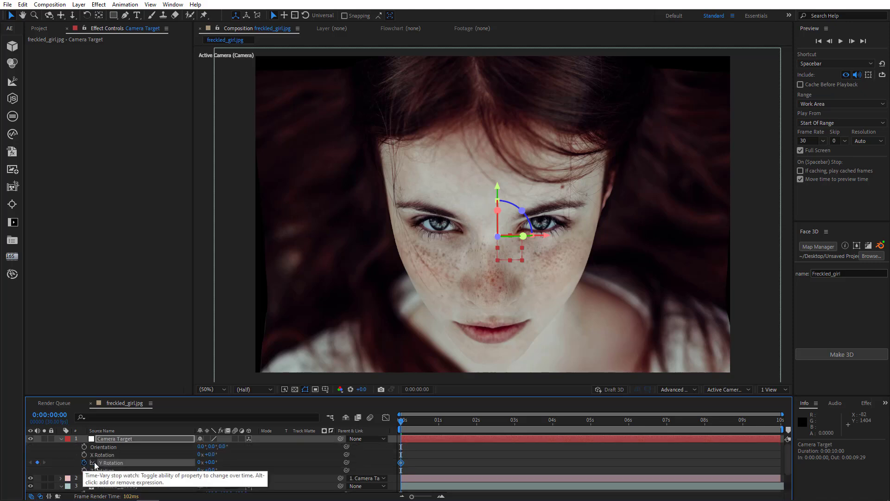
Trim the composition to a 4-second work area
left_click(553, 423)
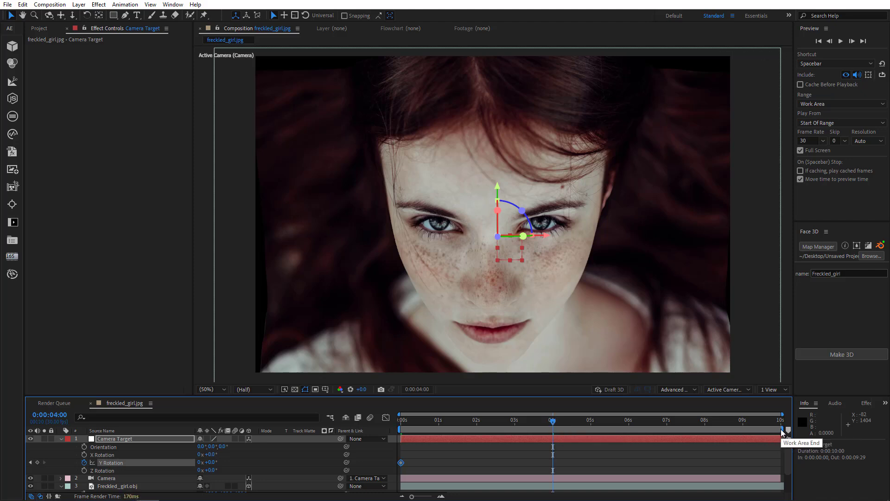
left_click_drag(783, 432, 555, 429)
right_click(528, 429)
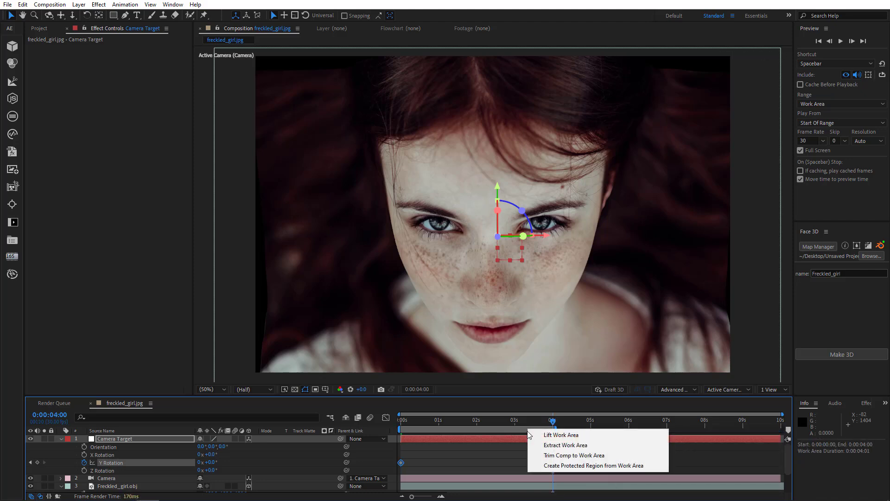
left_click(546, 453)
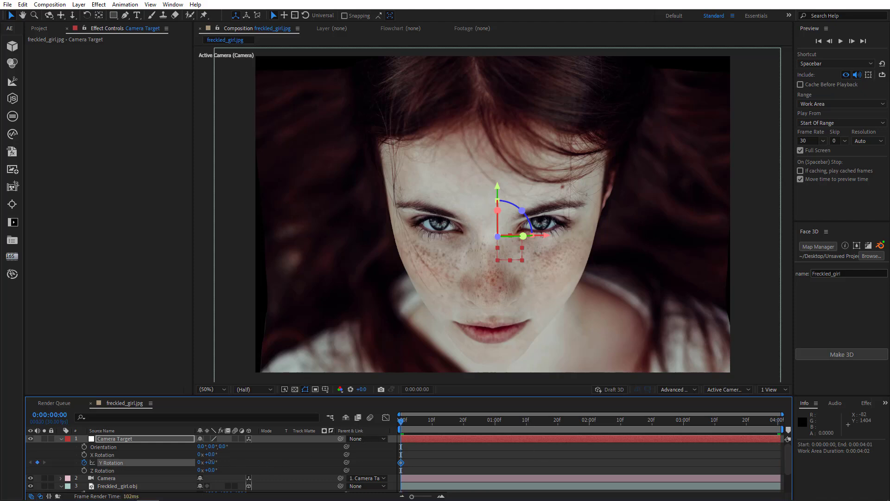
Turn the Camera Target to about 15° Y Rotation, then rotate it further
left_click_drag(210, 462, 220, 462)
scroll(200, 473, "down", 1)
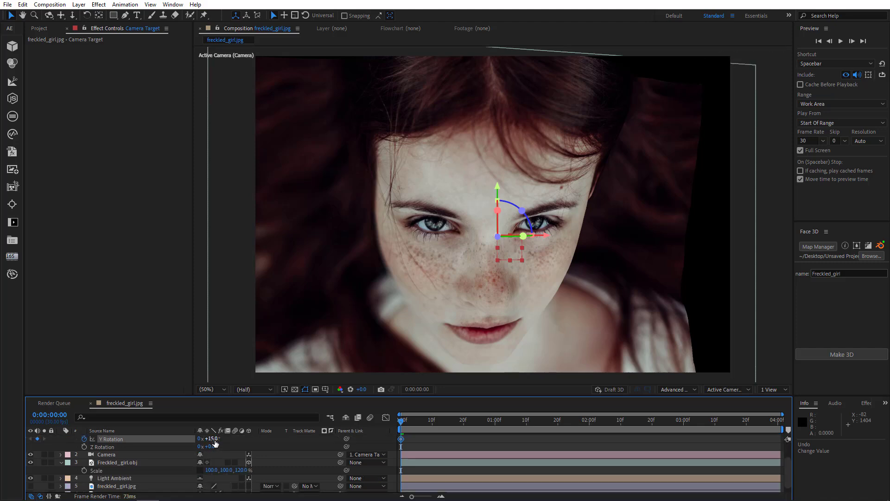
left_click_drag(211, 439, 227, 453)
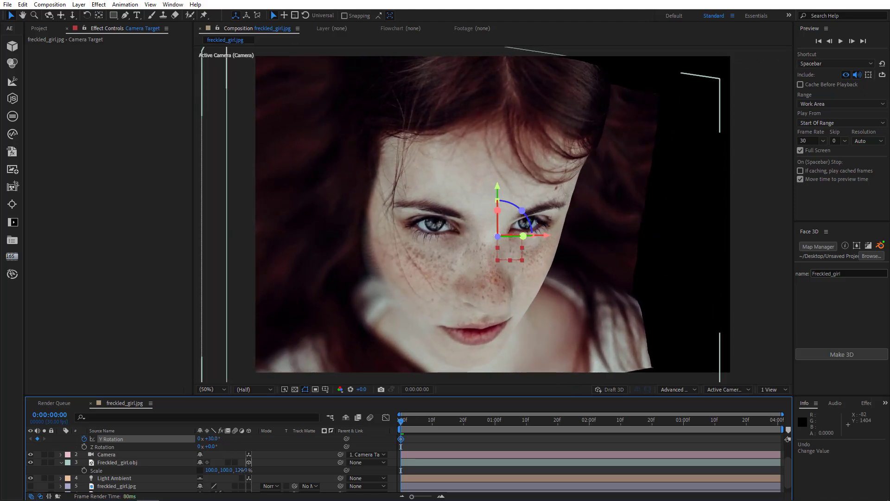
Set the model's Z scale to 110%
left_click(241, 470)
type("110")
key("Return")
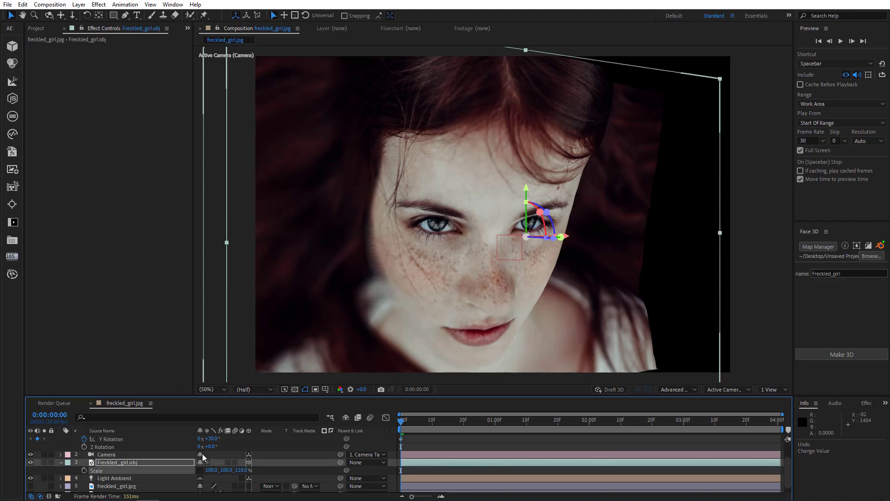
Ease the Camera Target's Y Rotation back to 17°
scroll(208, 456, "up", 1)
left_click_drag(215, 462, 207, 461)
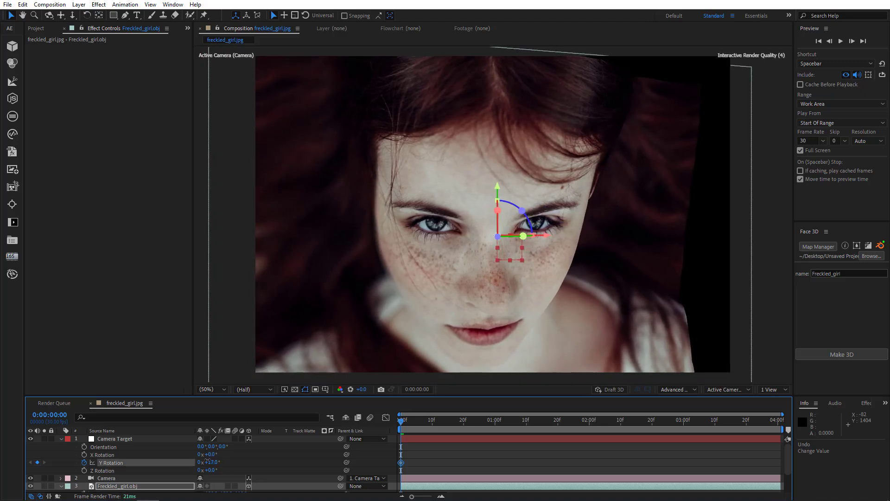
left_click(441, 462)
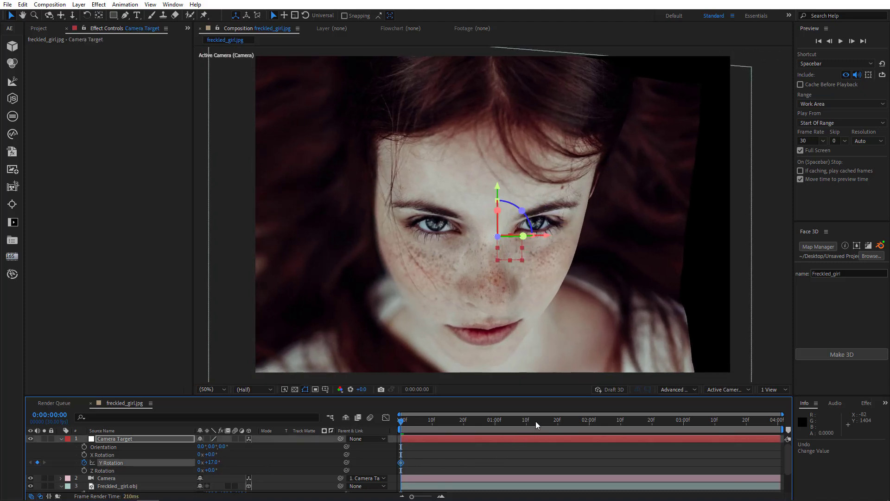
At 4 seconds, set the camera target's Y Rotation to -17° and preview the swing
left_click_drag(536, 421, 794, 439)
left_click_drag(209, 462, 199, 462)
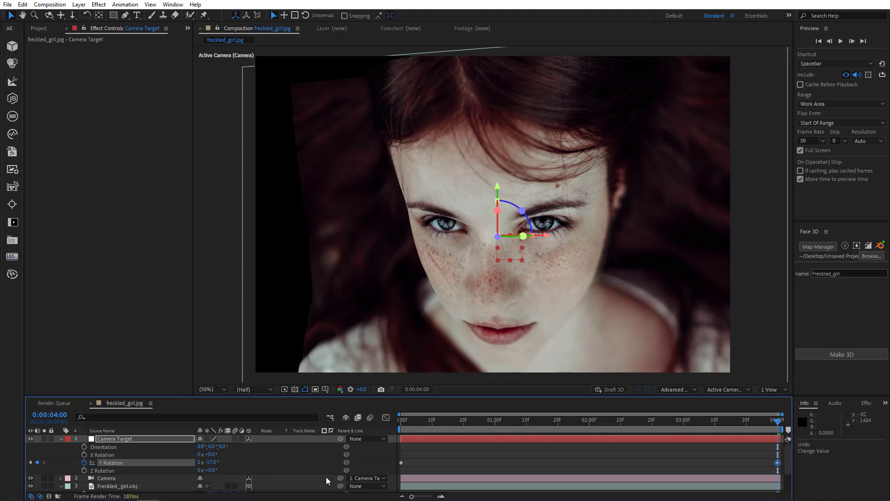
left_click_drag(409, 427, 385, 429)
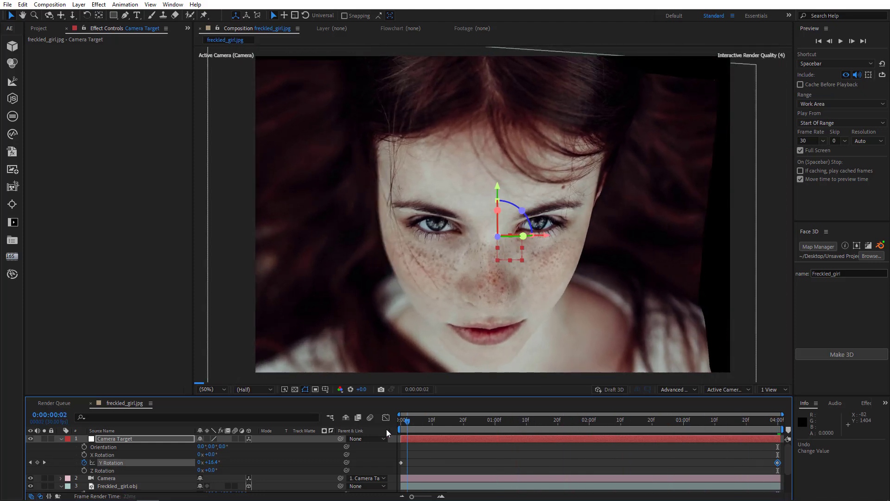
Keyframe camera Position and Point of Interest, panning right at 0s and left at 4s
left_click(103, 480)
key("p")
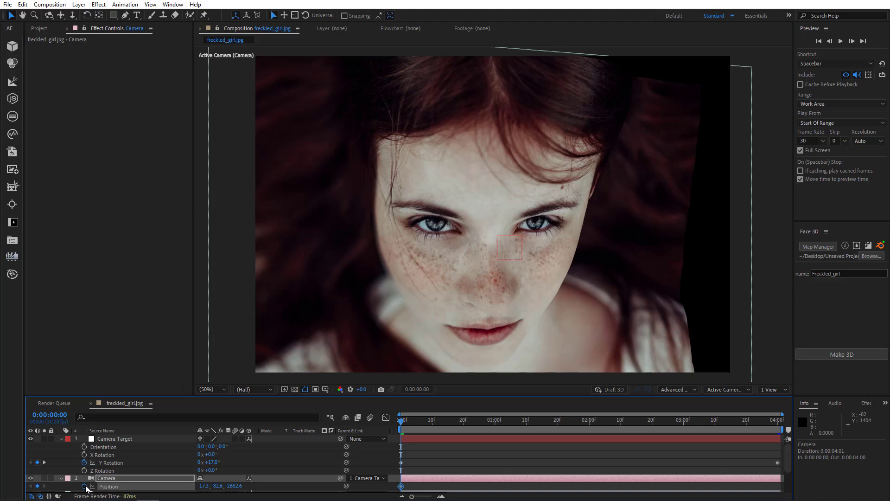
left_click(85, 486)
left_click(84, 463)
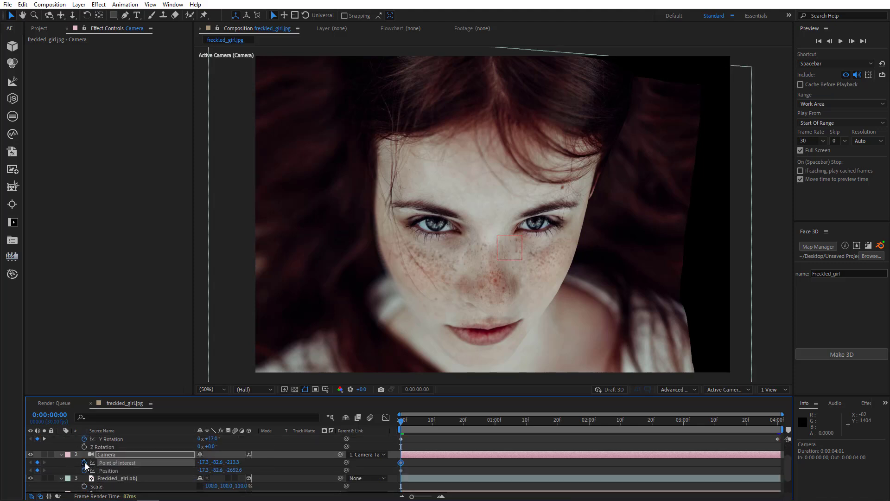
left_click_drag(463, 312, 512, 305)
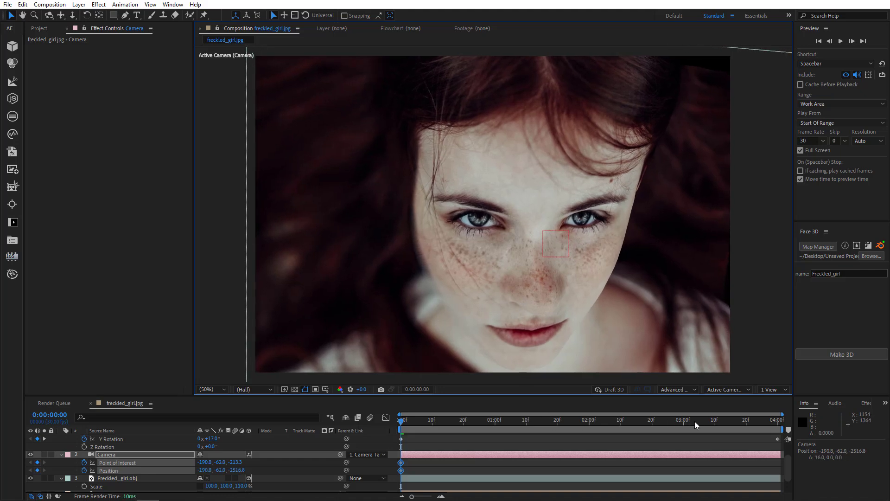
left_click_drag(694, 421, 836, 428)
left_click_drag(556, 283, 489, 293)
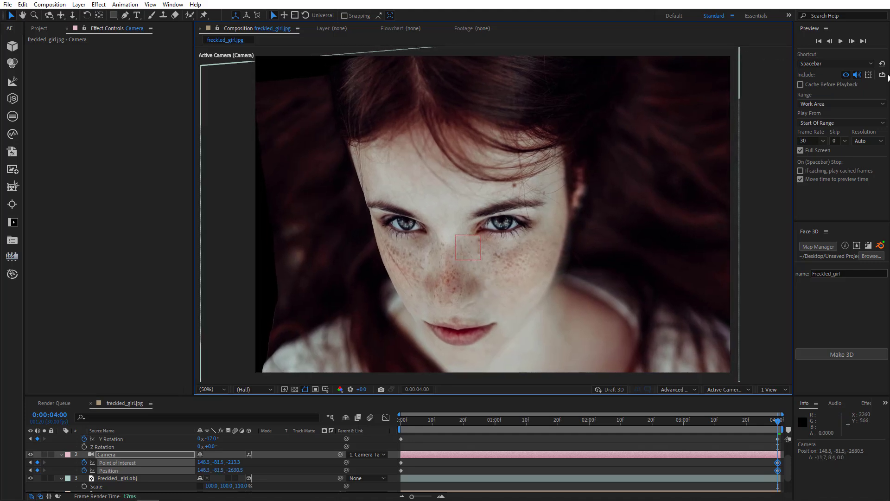
left_click(841, 41)
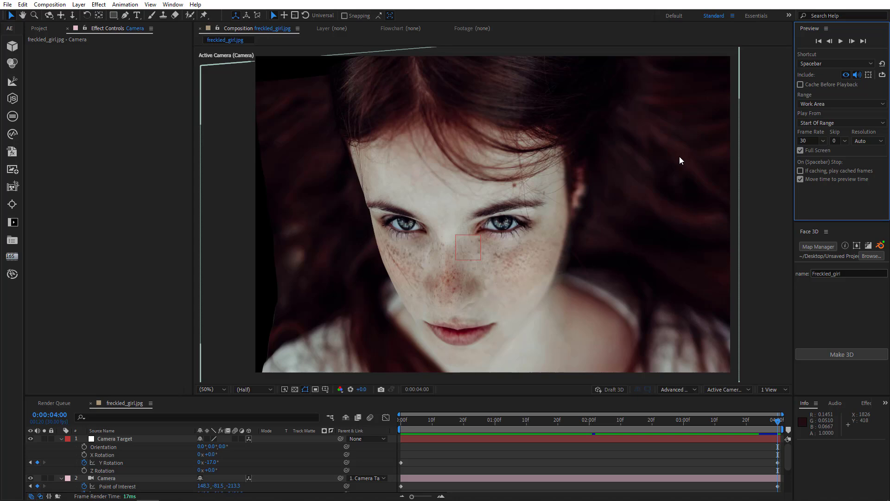
left_click_drag(587, 419, 570, 432)
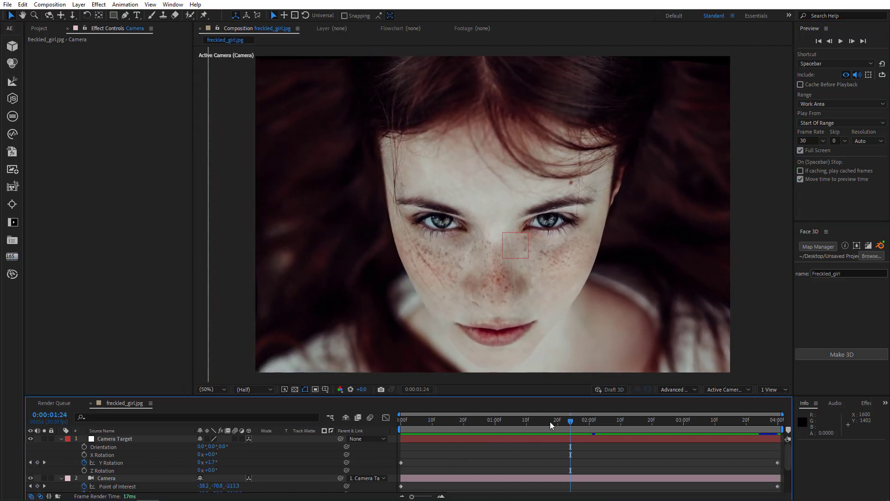